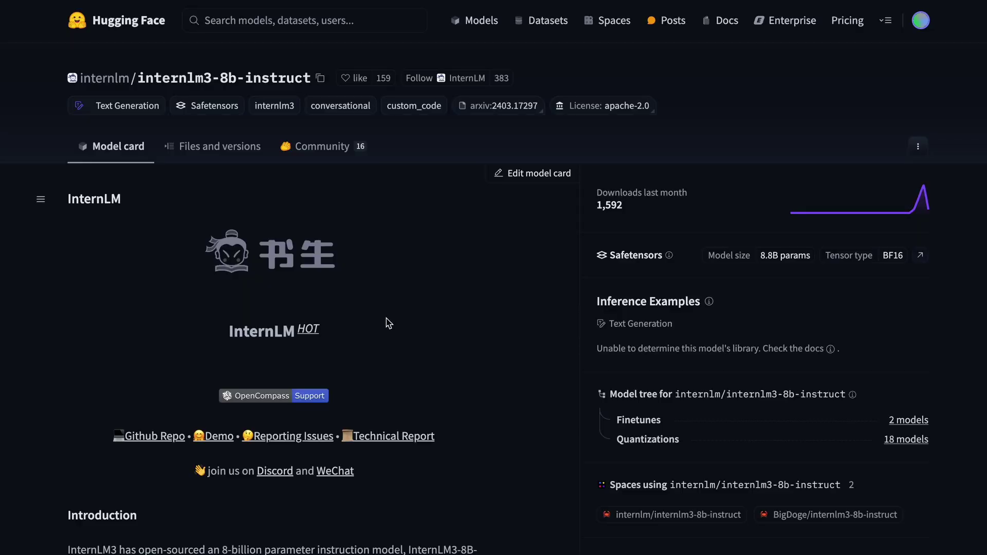
- Examine the internlm3-8b-instruct model card, covering the benchmark table, limitations, thinking system prompt, and Transformers, LMDeploy, Ollama and vLLM inference examples
scroll(395, 365, "down", 7)
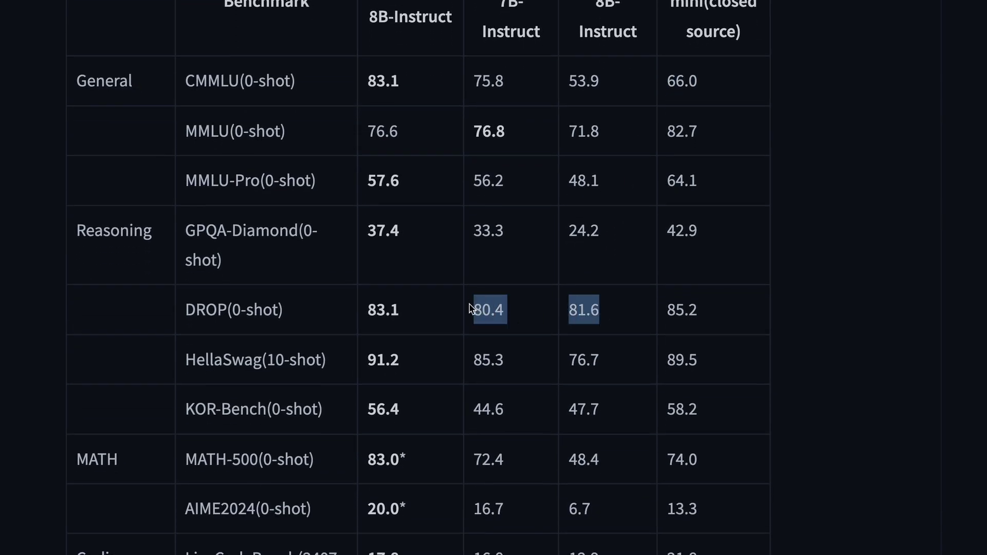
left_click(526, 379)
scroll(525, 379, "down", 20)
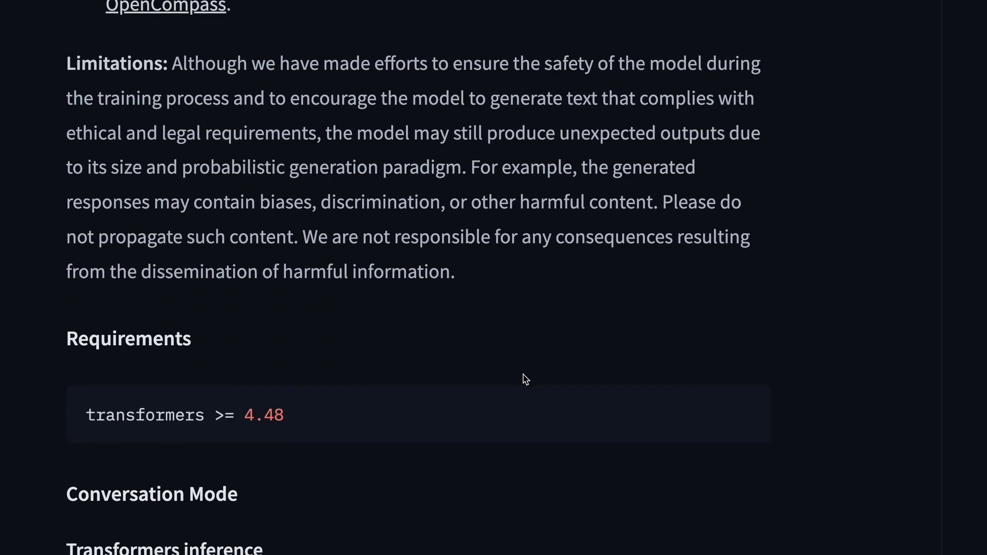
scroll(526, 380, "down", 20)
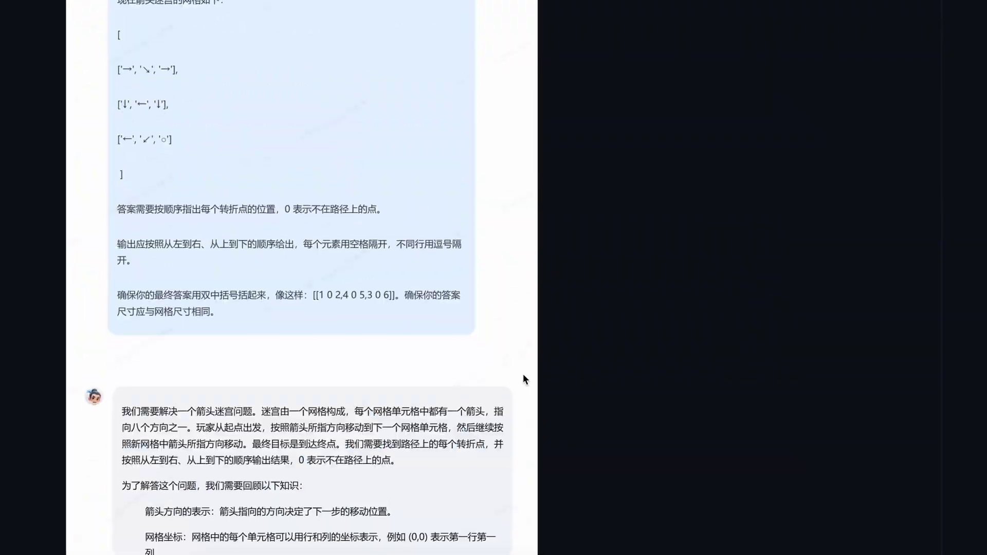
scroll(523, 380, "down", 20)
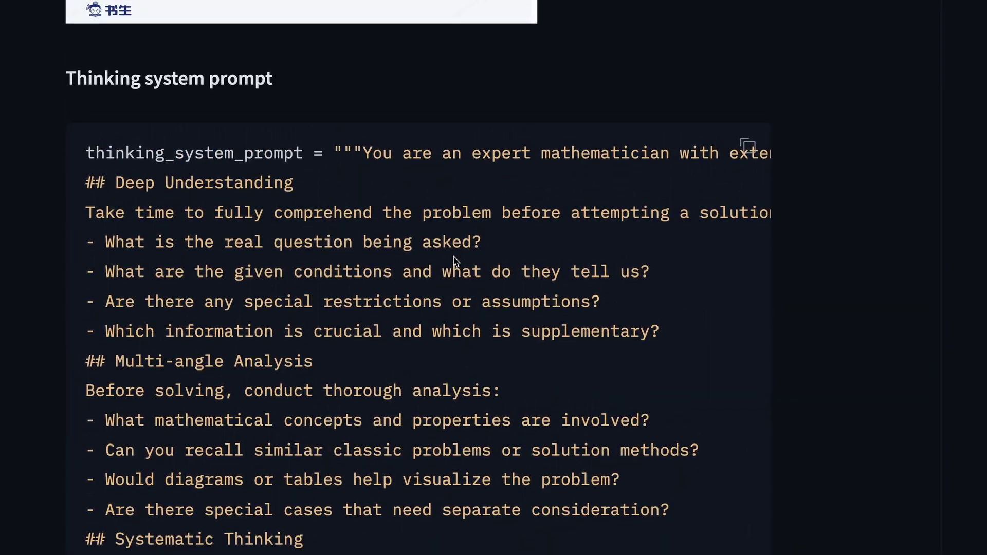
scroll(475, 334, "down", 20)
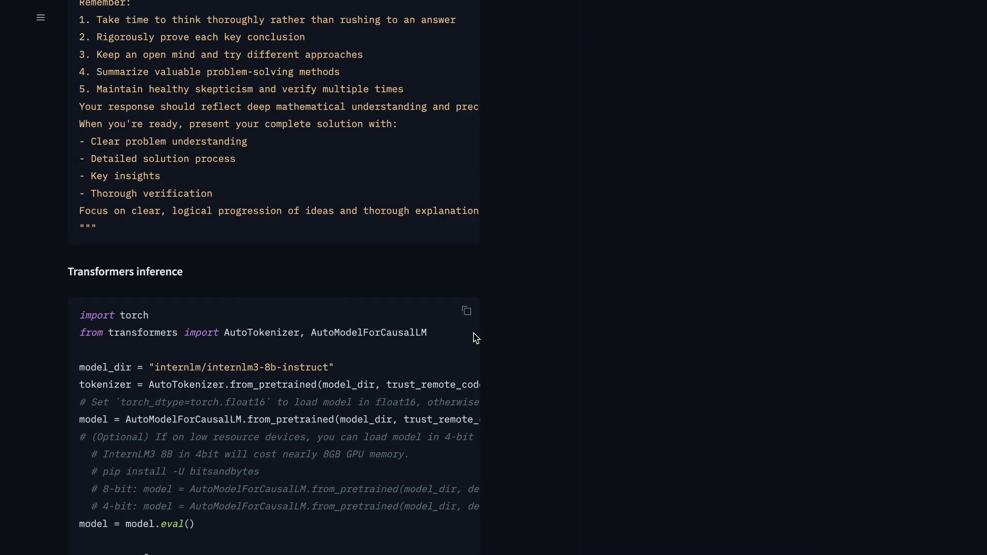
scroll(474, 336, "down", 6)
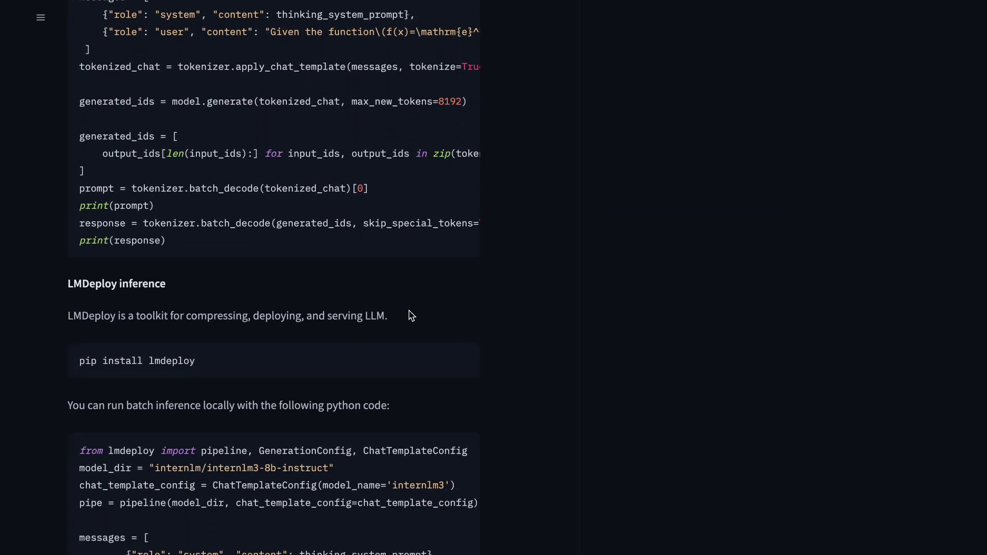
scroll(412, 315, "down", 20)
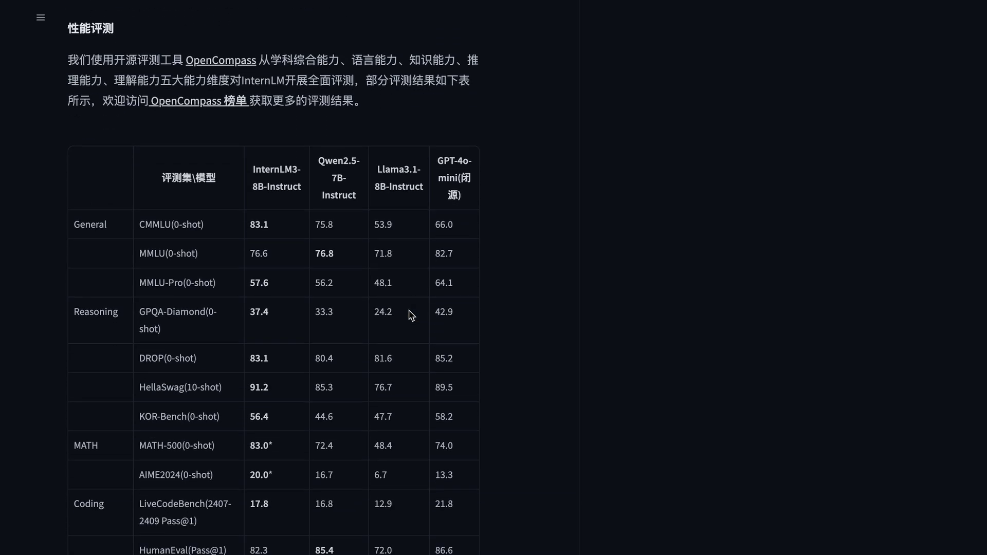
scroll(411, 315, "down", 20)
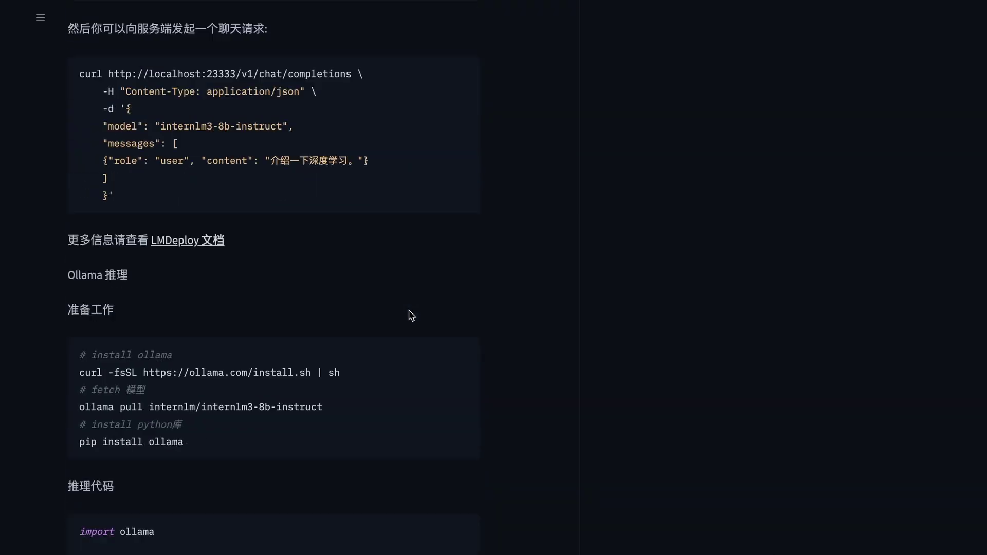
scroll(411, 315, "down", 20)
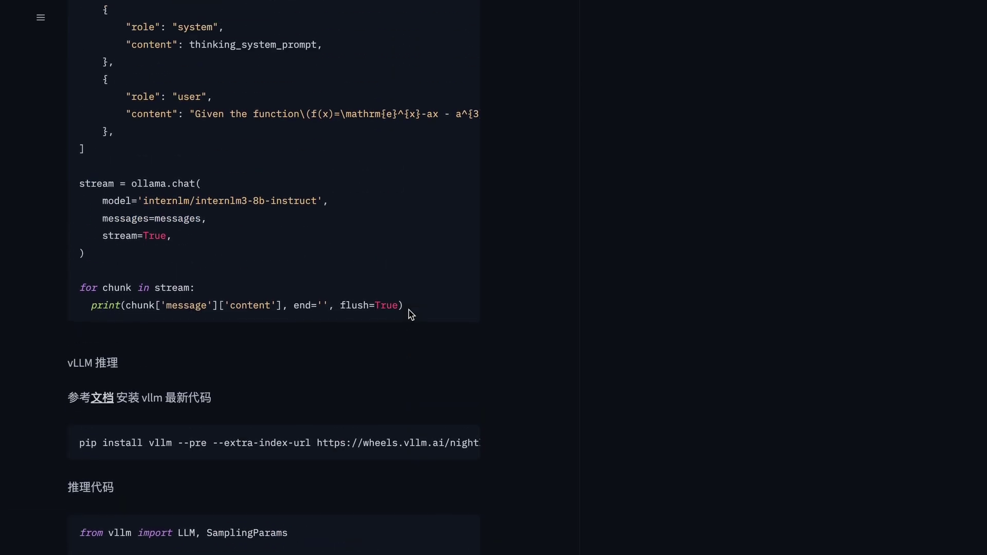
scroll(411, 315, "up", 10)
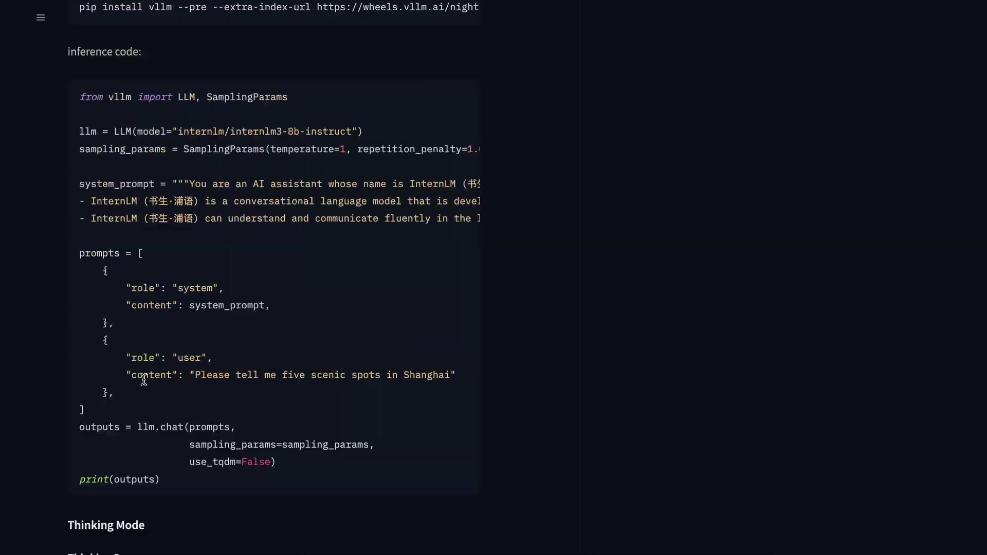
scroll(144, 380, "up", 10)
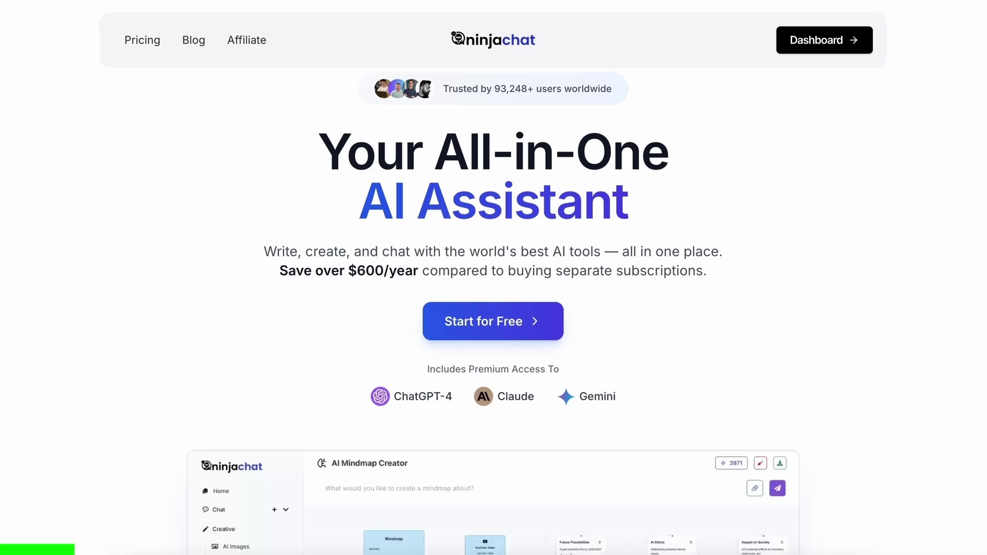
- On the NinjaChat site, look over the home page, the chat section, and the models offered for AI Images and AI Video
scroll(493, 278, "down", 12)
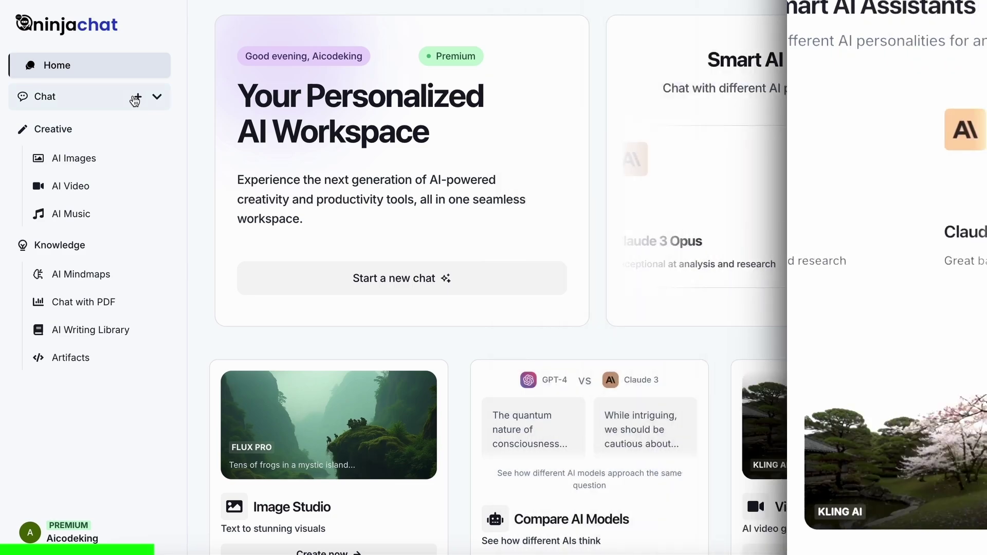
left_click(156, 98)
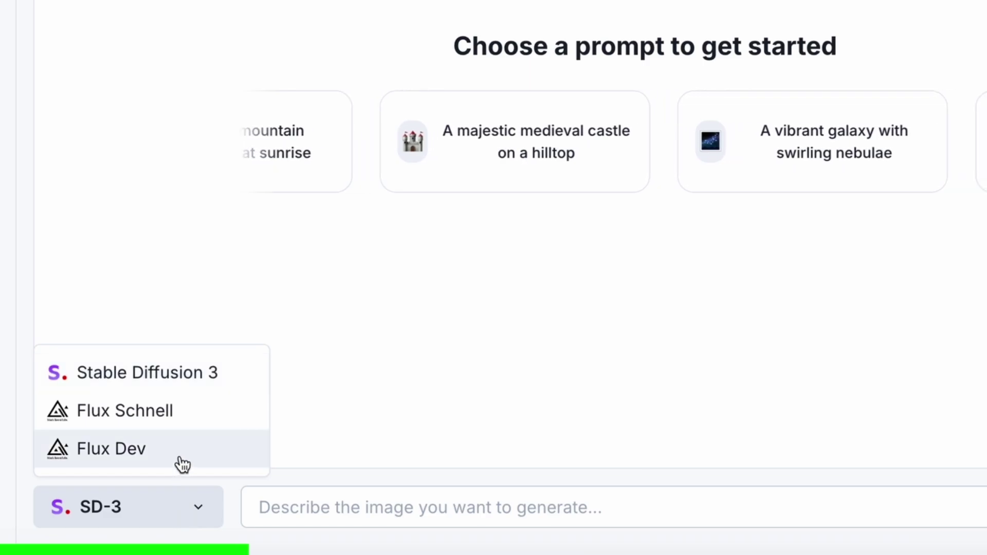
left_click(294, 491)
left_click(110, 191)
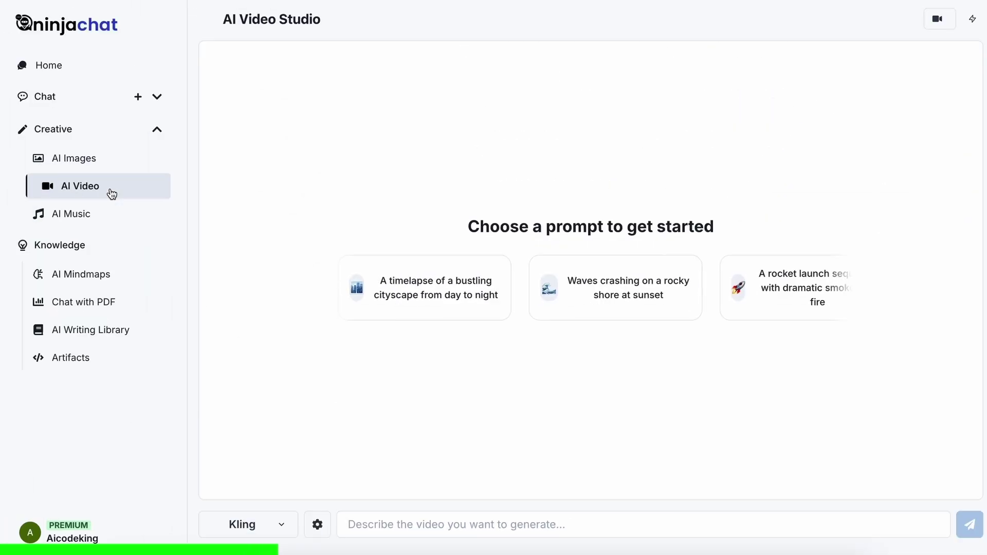
left_click(280, 525)
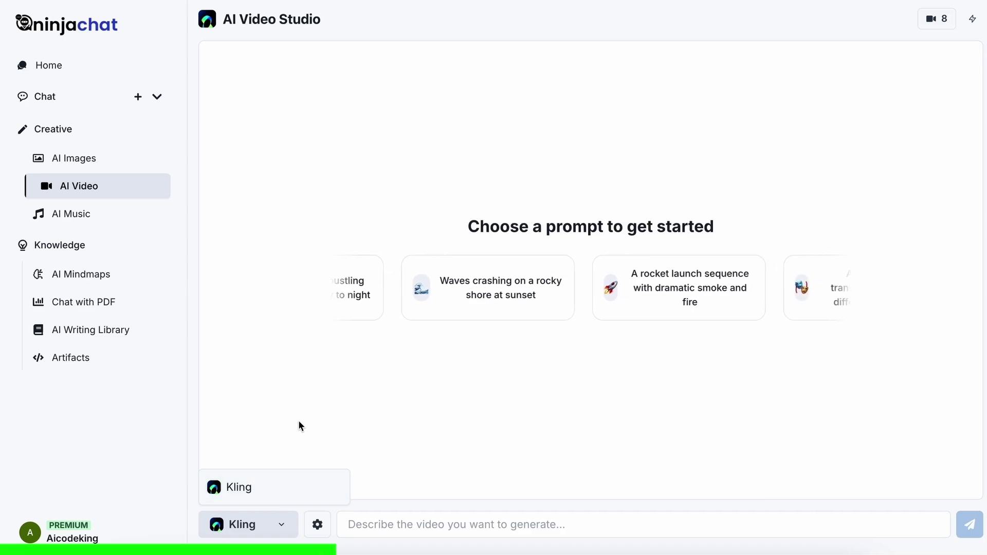
left_click(276, 506)
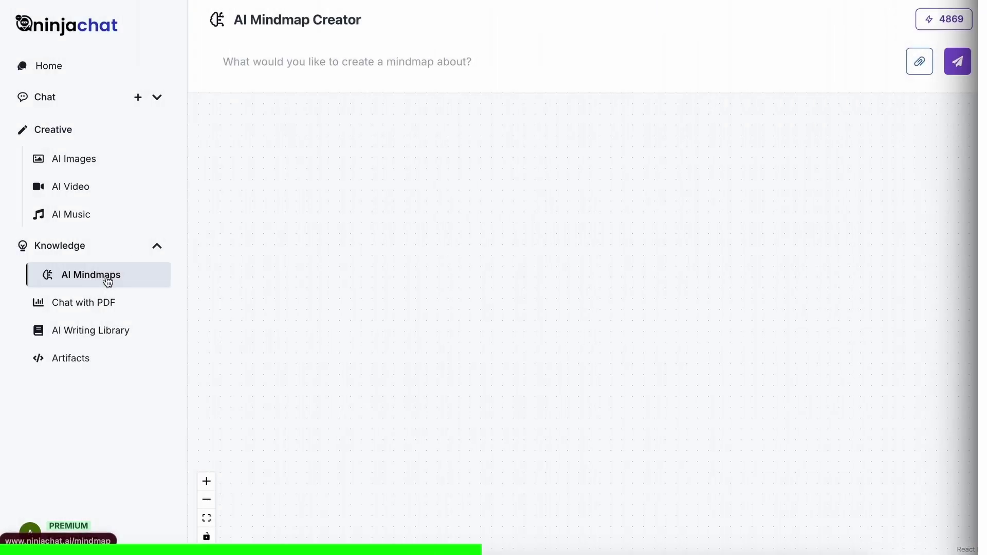
- Look through NinjaChat's Chat with PDF, AI Writing Library and Artifacts tools, including the preview of the generated landing page
left_click(109, 307)
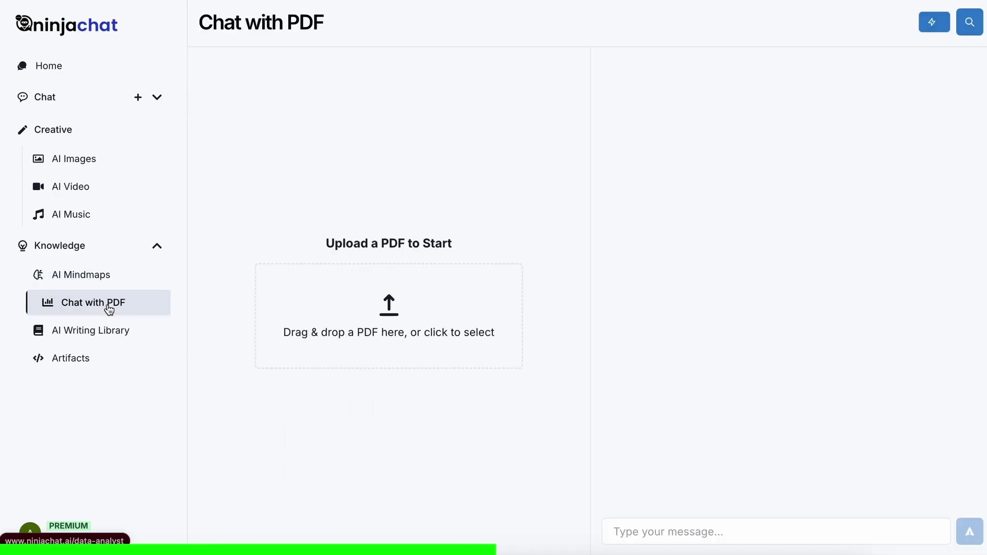
left_click(111, 332)
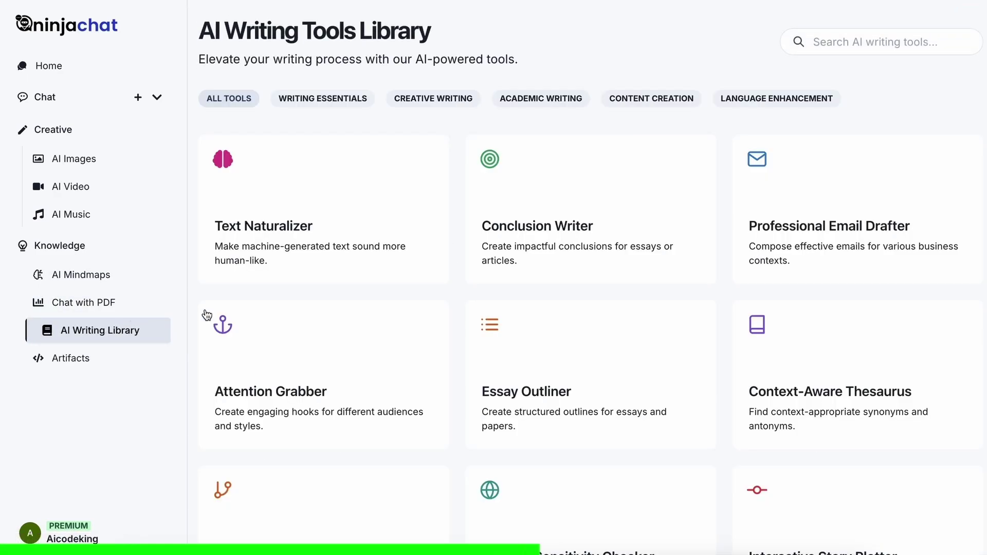
scroll(215, 319, "down", 12)
scroll(240, 329, "up", 12)
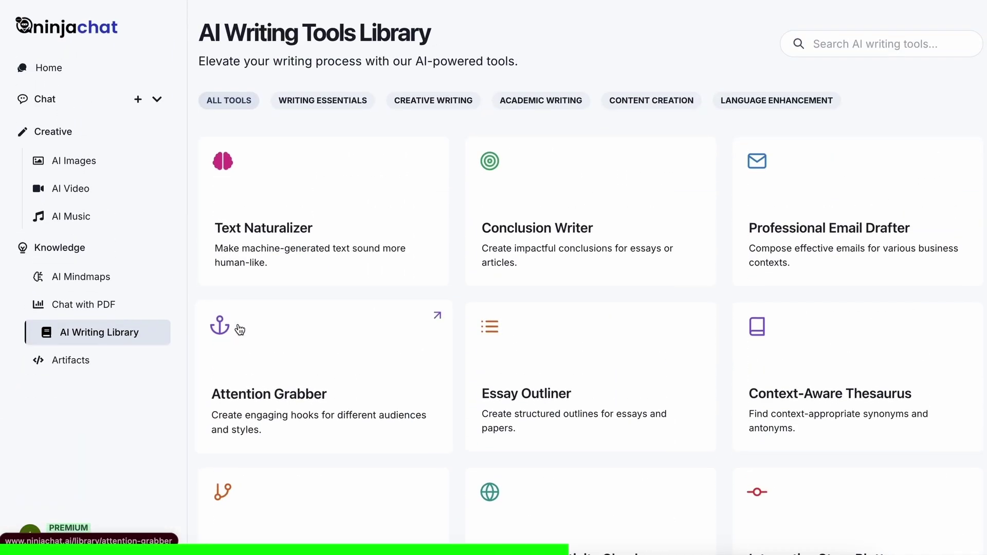
left_click(121, 365)
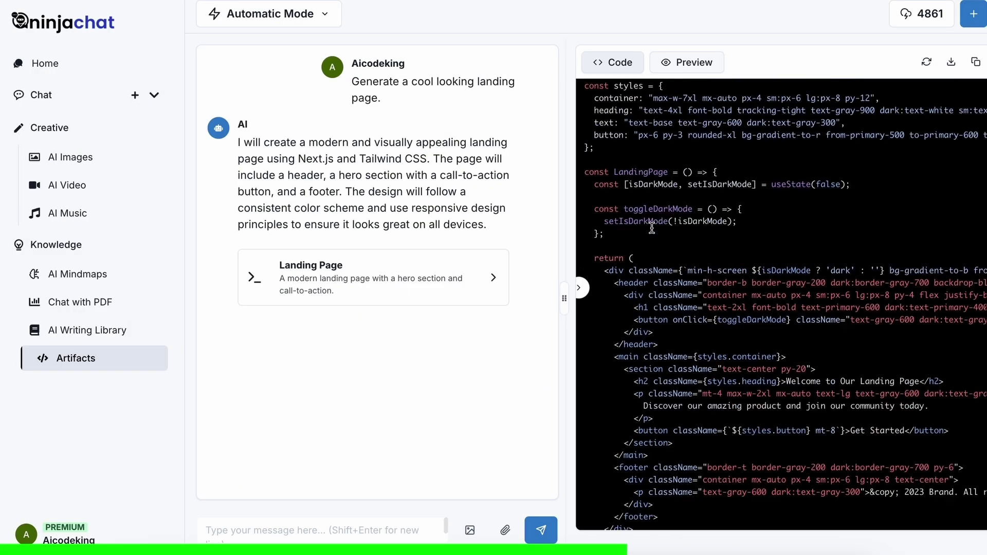
left_click(677, 66)
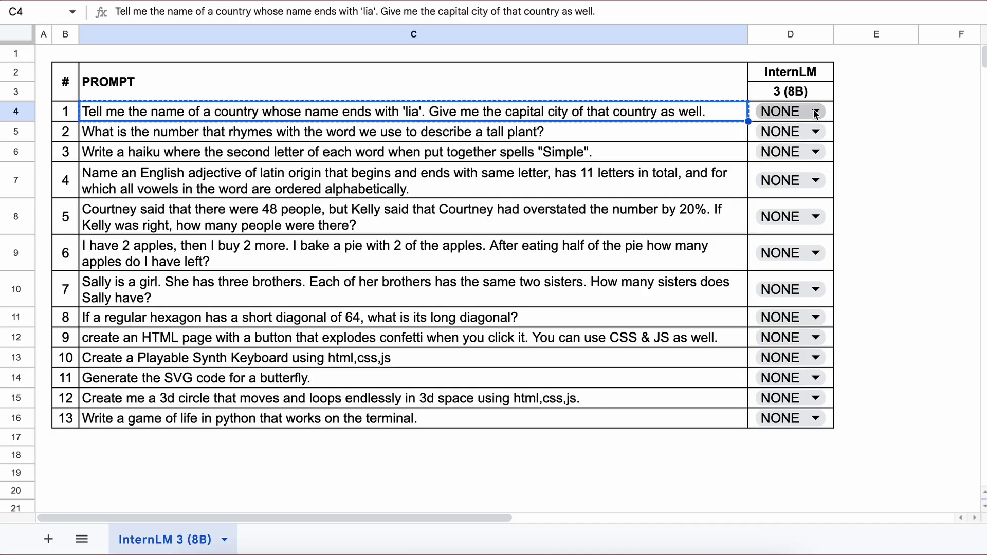
- In the InternLM 3 (8B) spreadsheet, set the result of prompt 1 in D4 to PASS
left_click(816, 111)
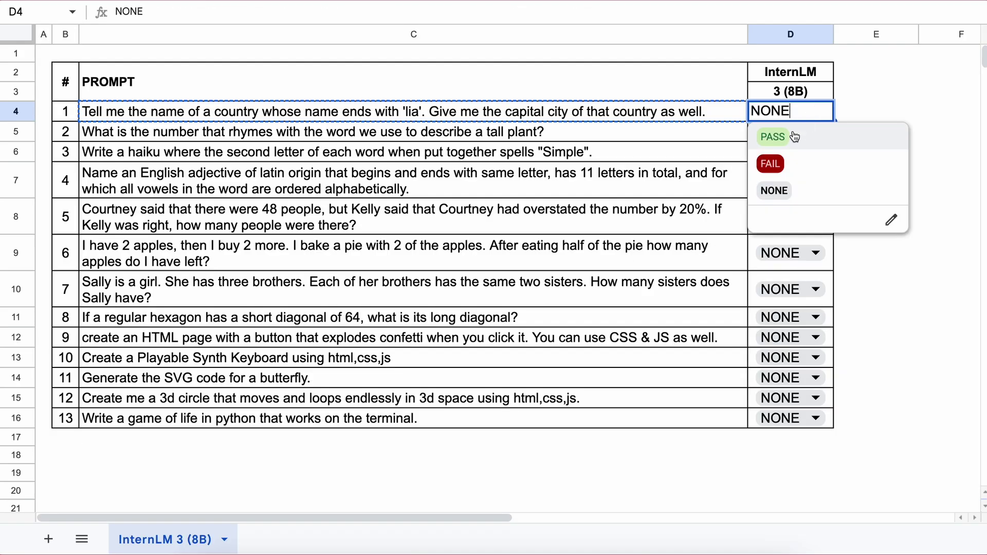
left_click(795, 136)
- Submit the tall-plant rhyme prompt from C5 to internlm3-8b-instruct in the local chat and set its result in D5 to PASS
left_click(97, 134)
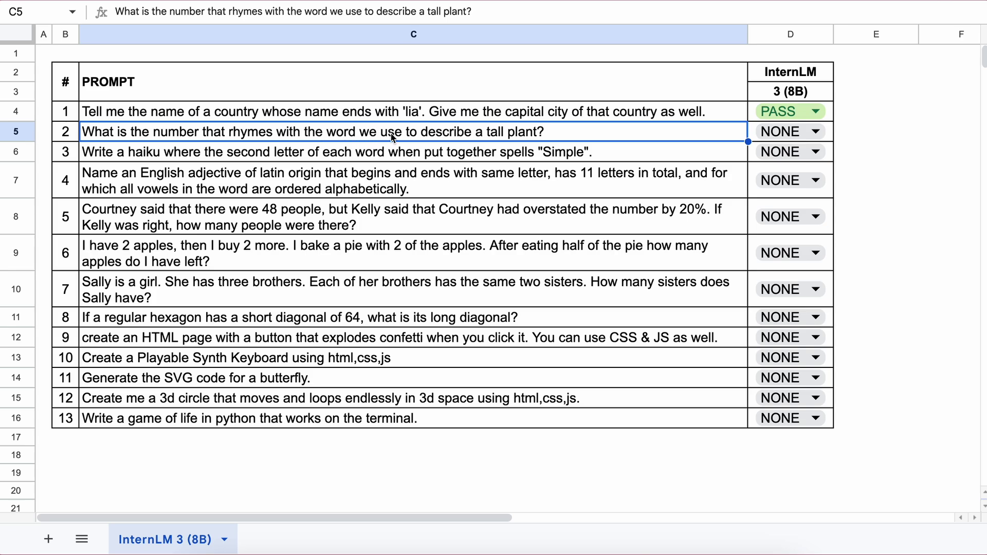
key("ctrl+c")
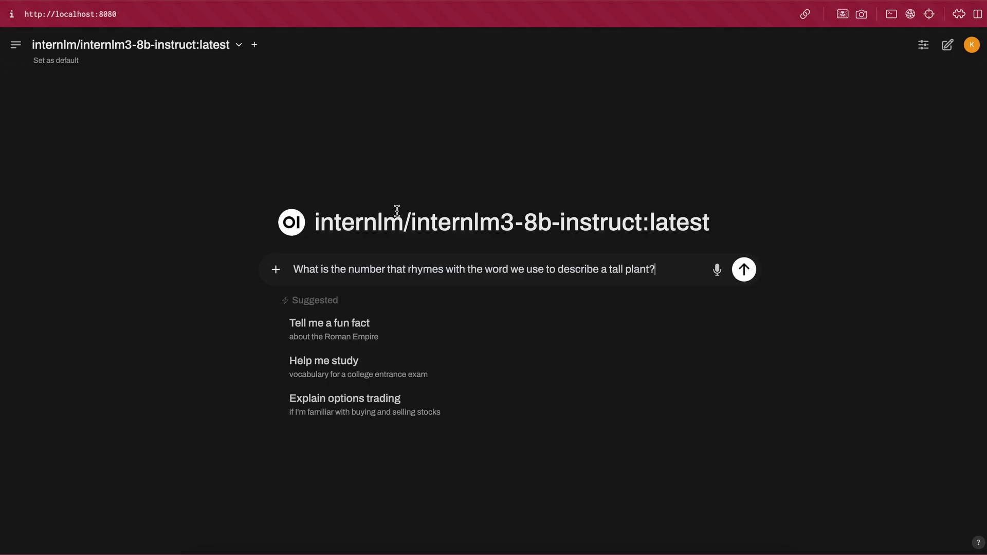
key("Return")
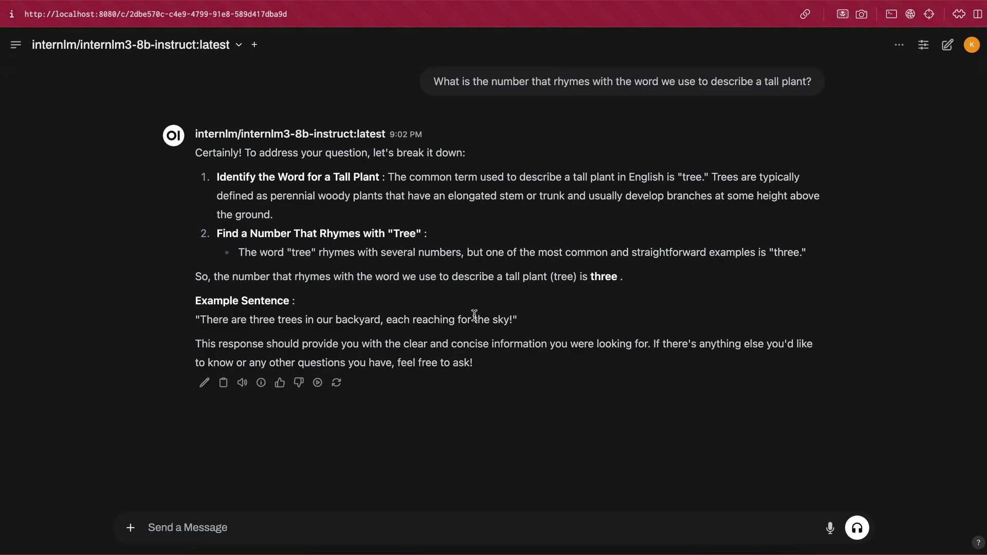
left_click_drag(590, 277, 618, 276)
left_click(652, 277)
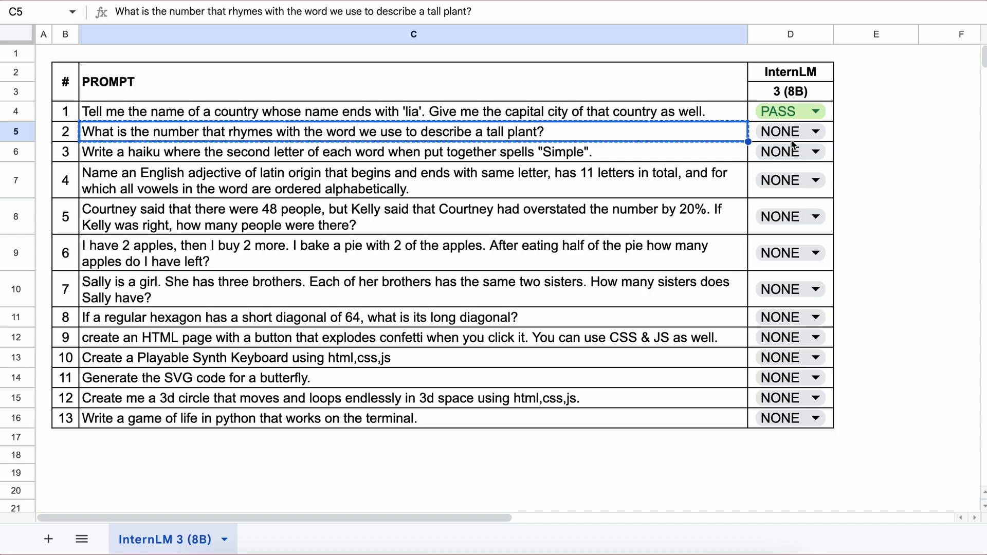
left_click(792, 132)
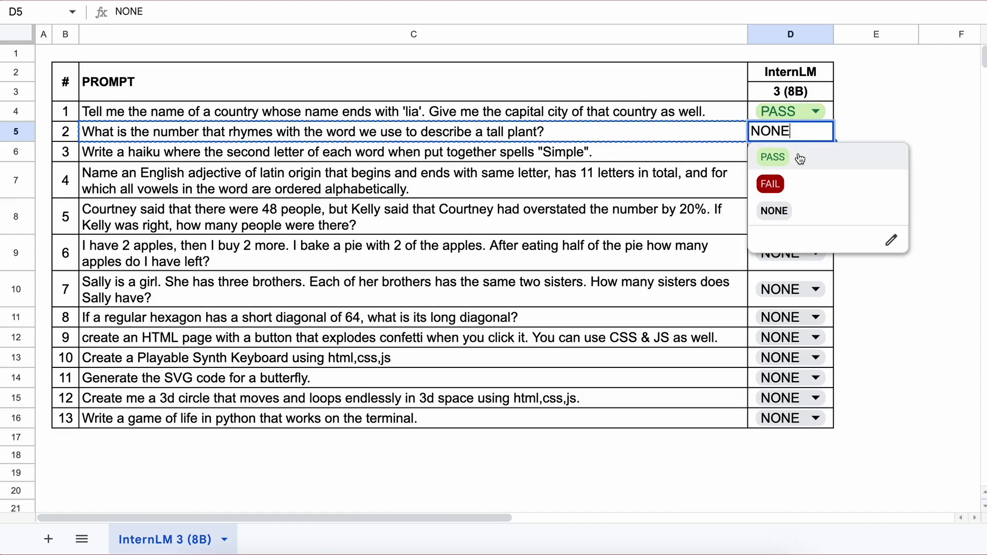
left_click(799, 157)
- Submit the "Simple" haiku prompt from C6 to internlm3-8b-instruct in the local chat and set its result in D6 to FAIL
left_click(89, 156)
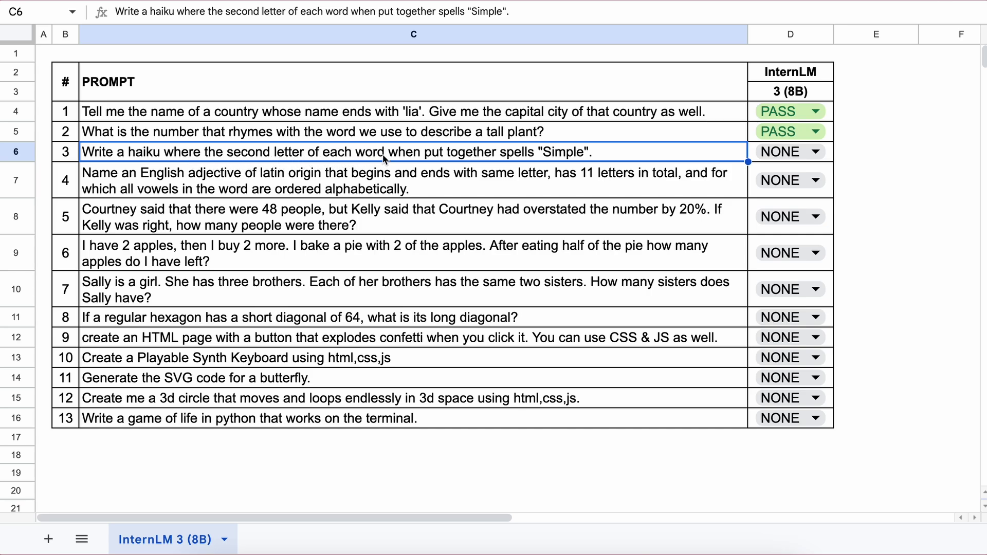
key("ctrl+c")
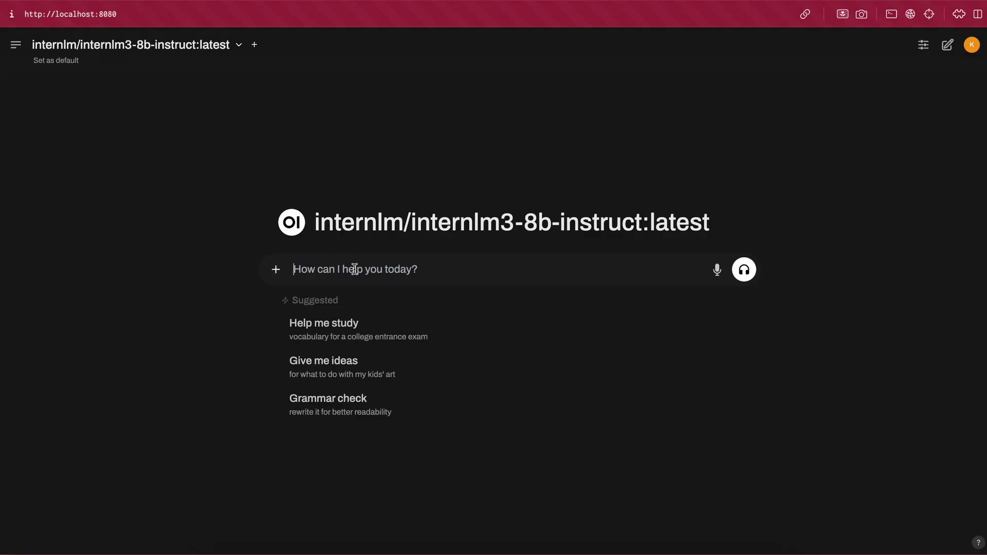
key("ctrl+v")
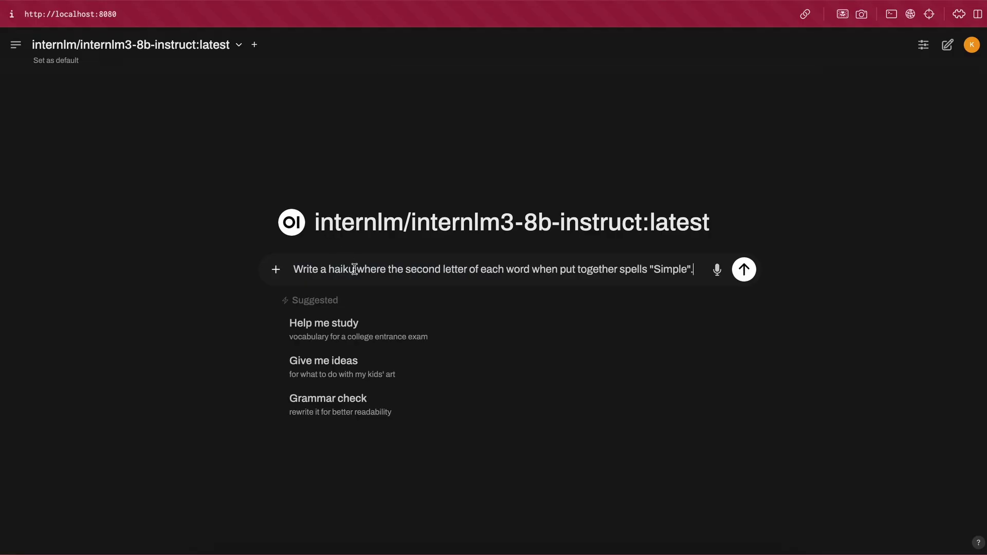
key("Return")
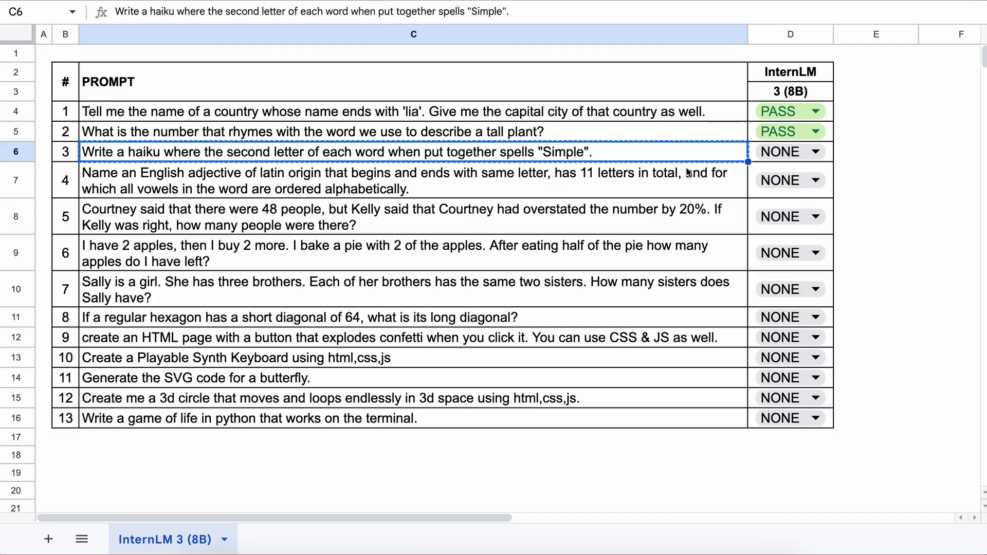
left_click(786, 153)
left_click(786, 203)
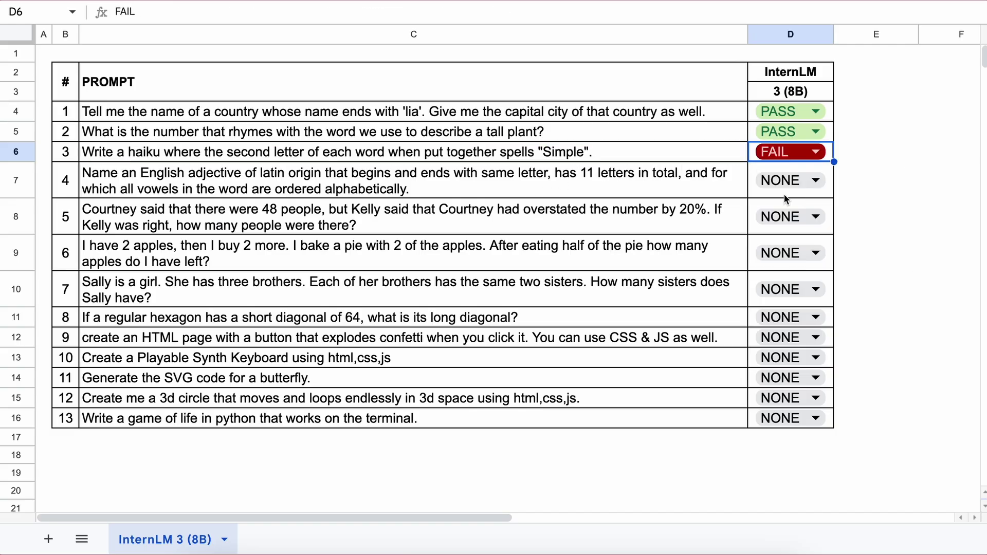
- Copy the 11-letter Latin-origin adjective prompt from C7 for testing and set its result in D7 to FAIL
left_click(104, 178)
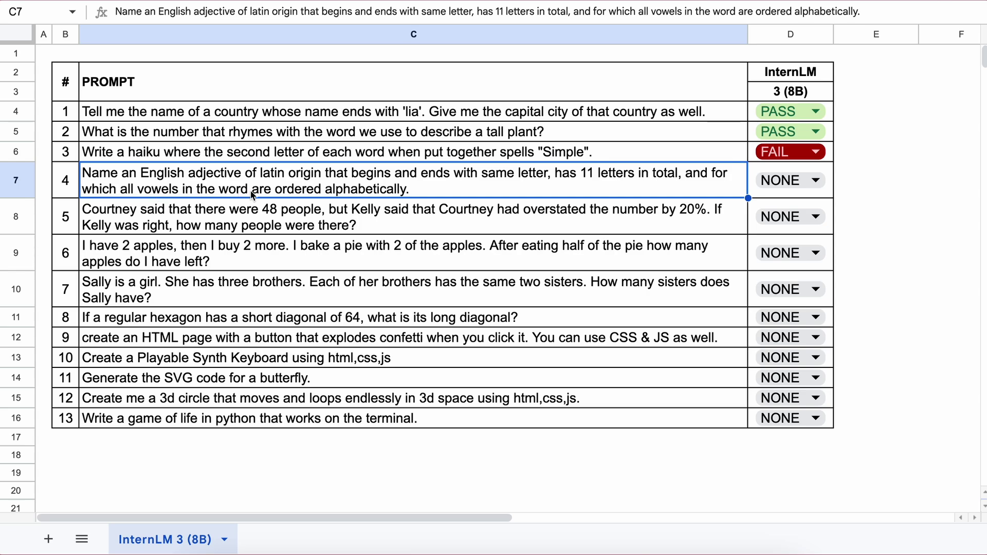
key("ctrl+c")
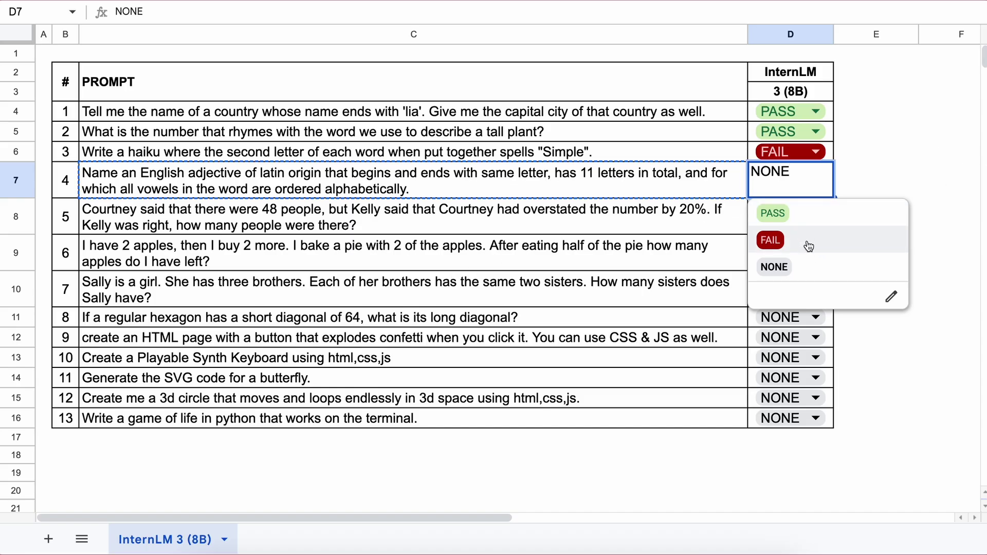
left_click(807, 241)
- Submit the 48-people overstatement prompt from C8 to internlm3-8b-instruct in the local chat and set its result in D8 to PASS
left_click(180, 222)
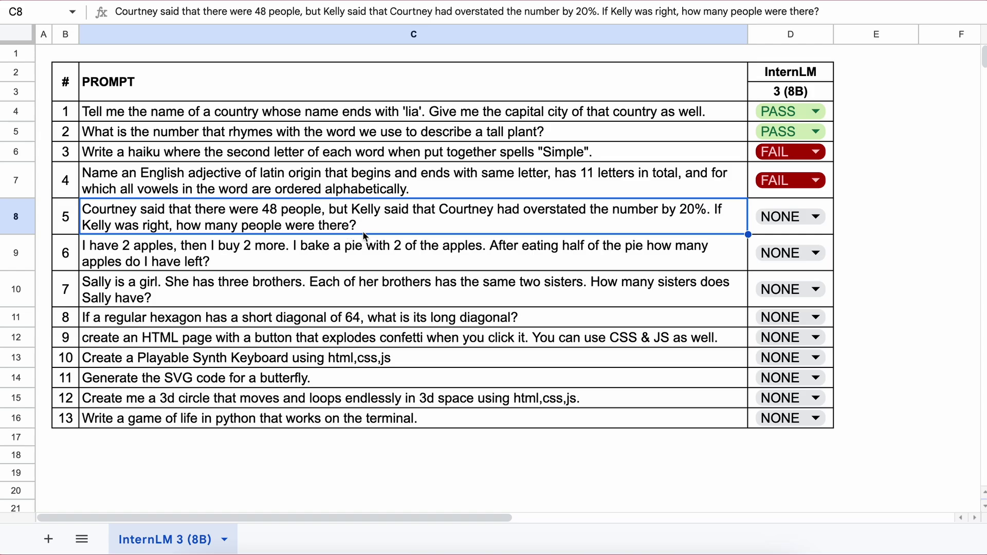
key("ctrl+c")
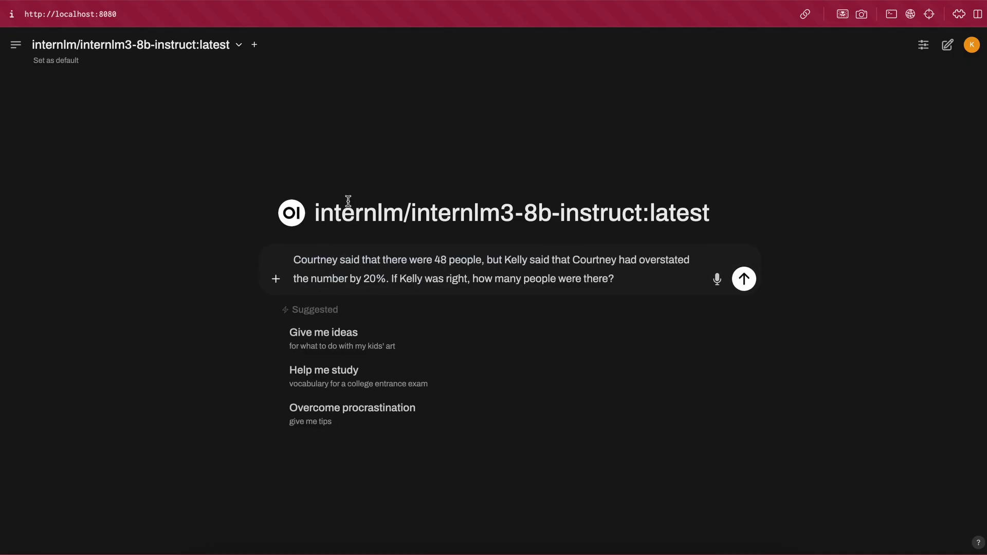
key("Return")
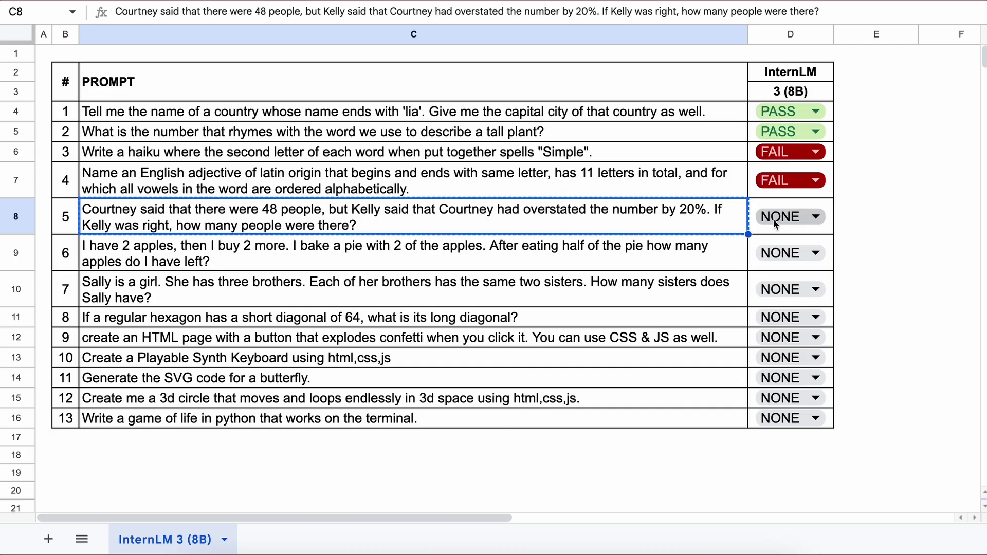
left_click(776, 219)
left_click(787, 247)
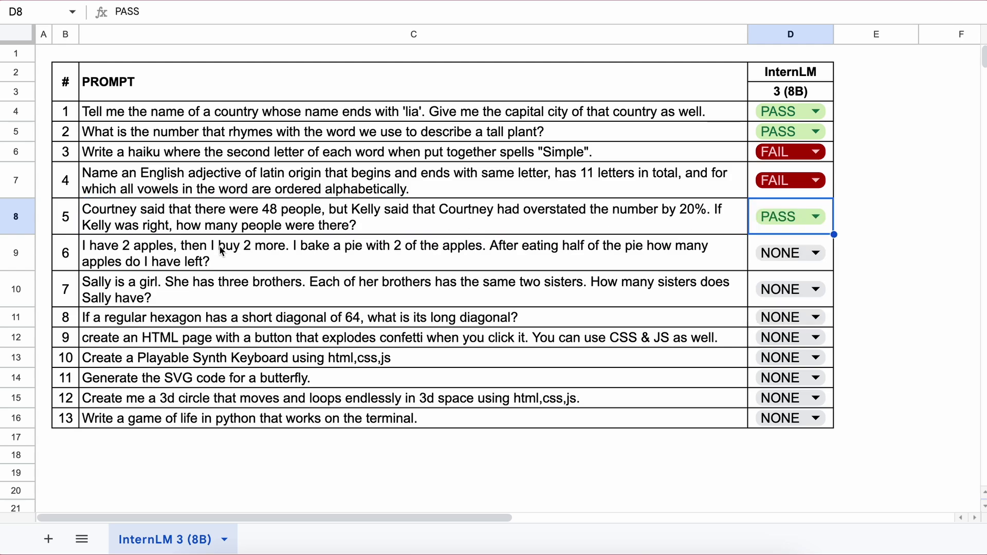
- Copy the apple pie prompt from C9 for testing and set its result in D9 to PASS
left_click(111, 253)
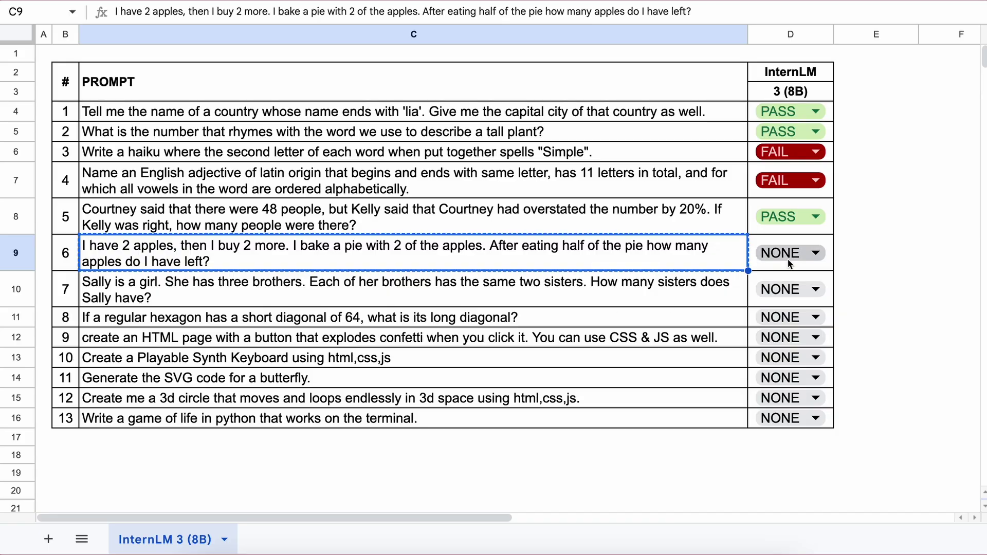
left_click(784, 266)
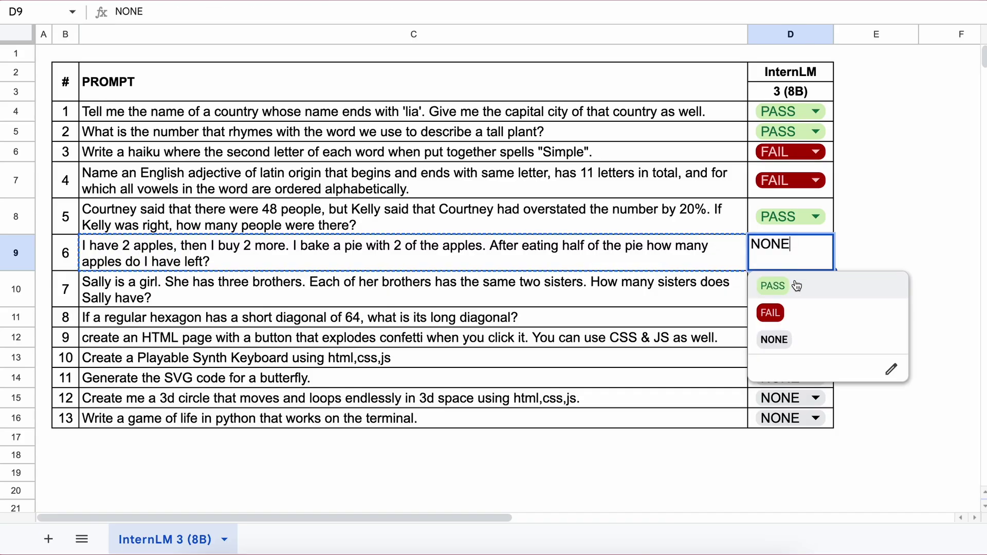
left_click(797, 286)
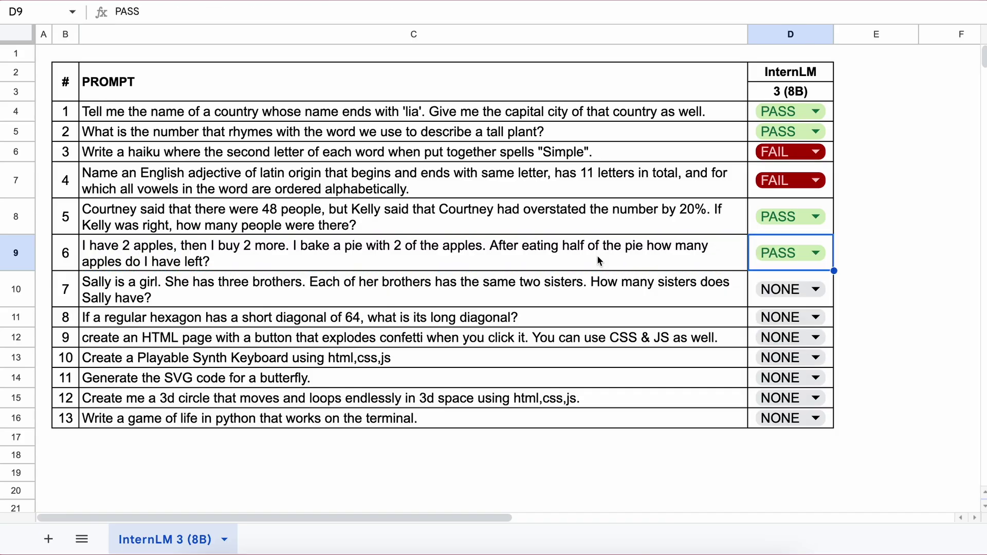
- Submit the brothers-and-sisters prompt from C10 to internlm3-8b-instruct in the local chat and set its result in D10 to PASS
left_click(98, 286)
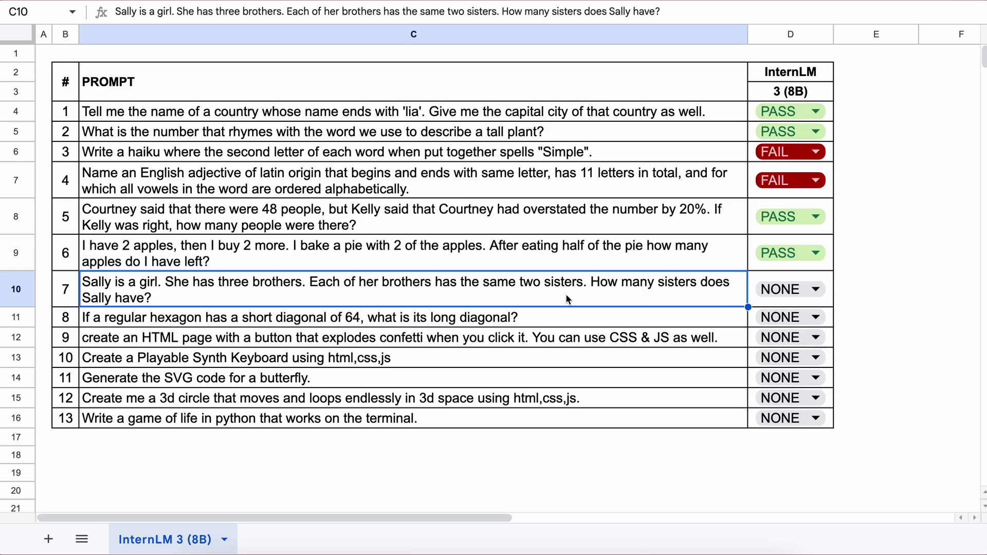
key("ctrl+c")
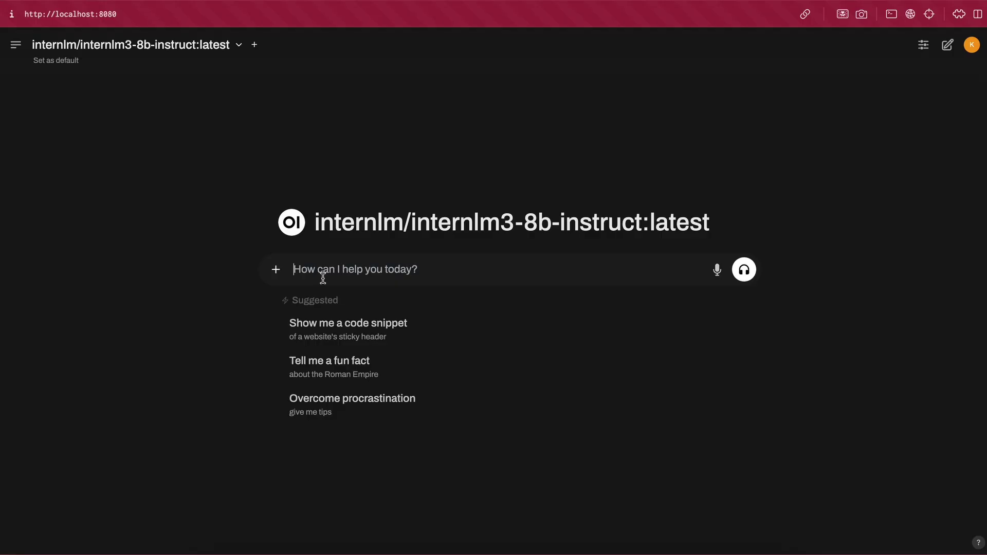
key("ctrl+v")
key("Return")
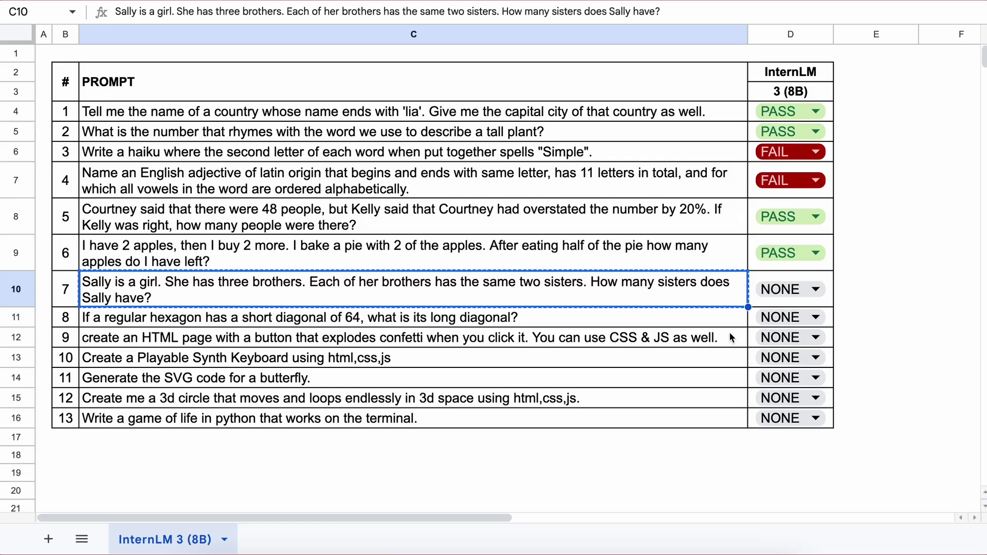
left_click(779, 293)
left_click(788, 319)
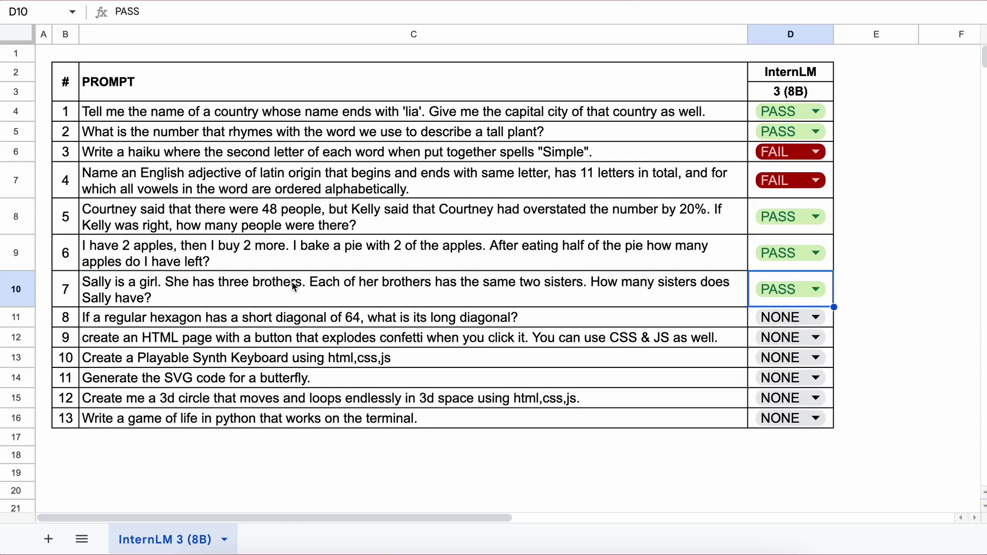
- Check the model's long-diagonal answer to the regular hexagon prompt from C11 and set its result in D11 to PASS
left_click(119, 320)
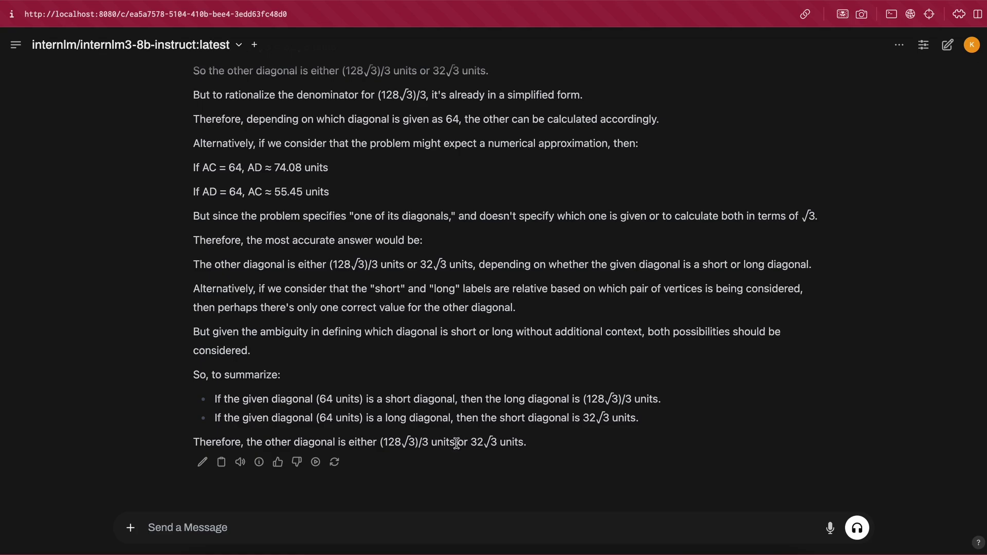
left_click_drag(456, 443, 379, 443)
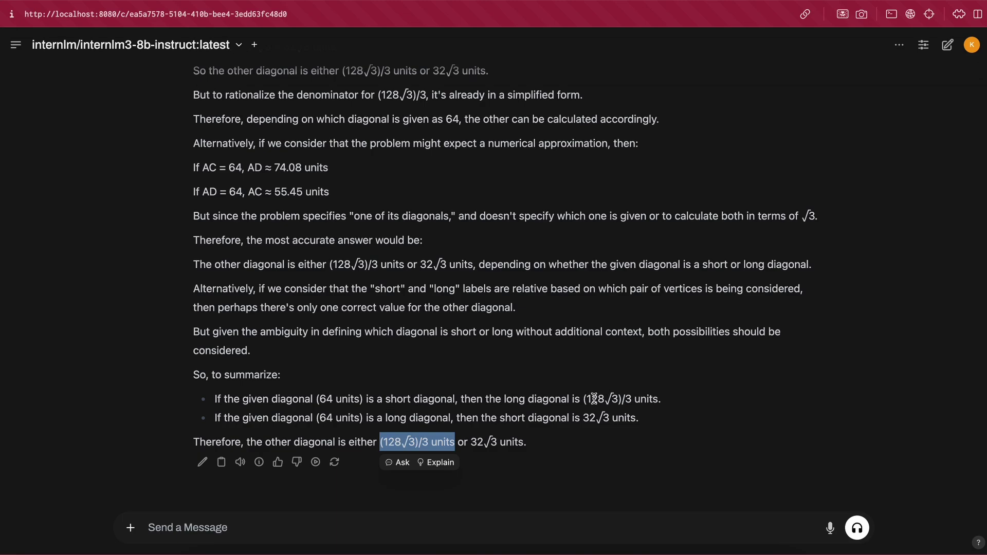
left_click_drag(587, 399, 619, 399)
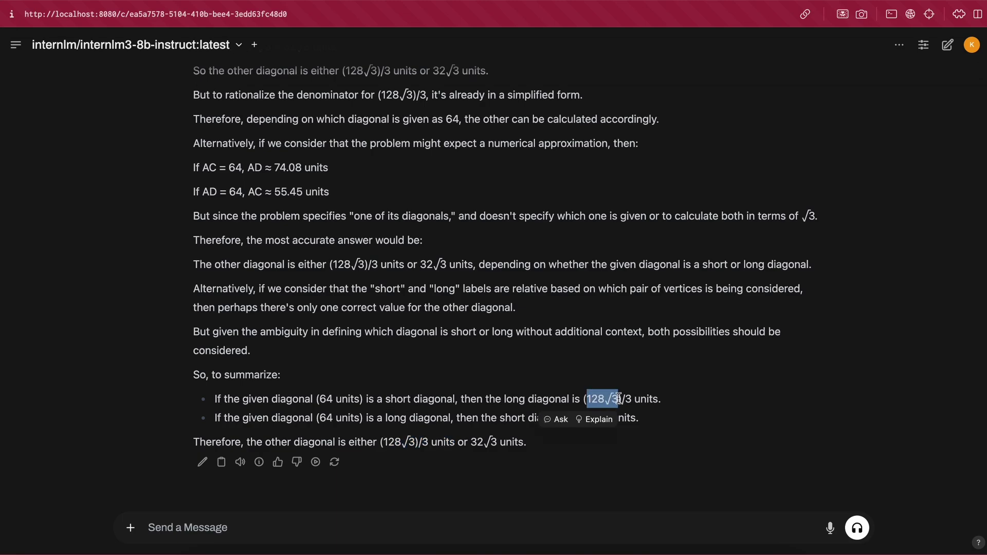
double_click(302, 167)
left_click(302, 171)
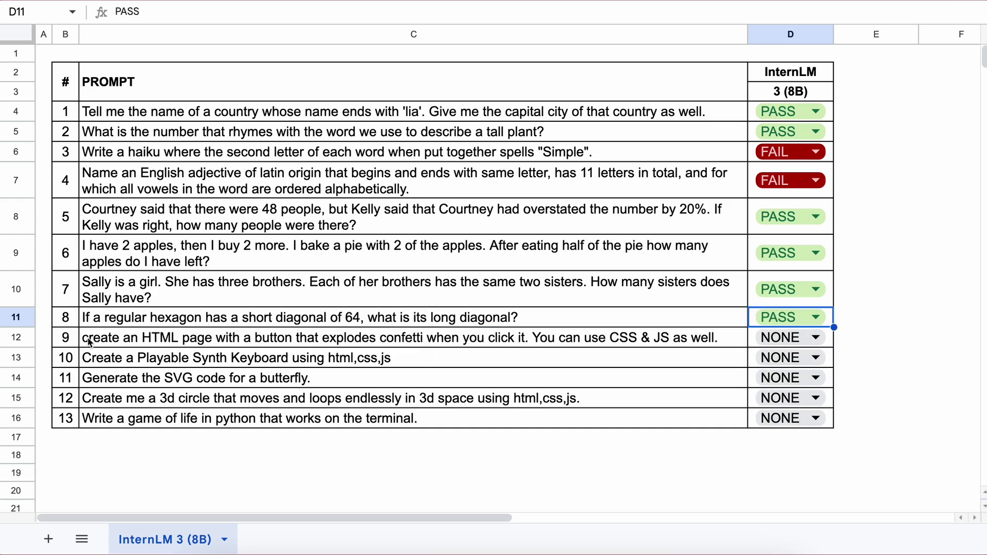
- Submit the confetti button HTML prompt from C12 to internlm3-8b-instruct and test the generated page's button in the artifact preview
left_click(89, 342)
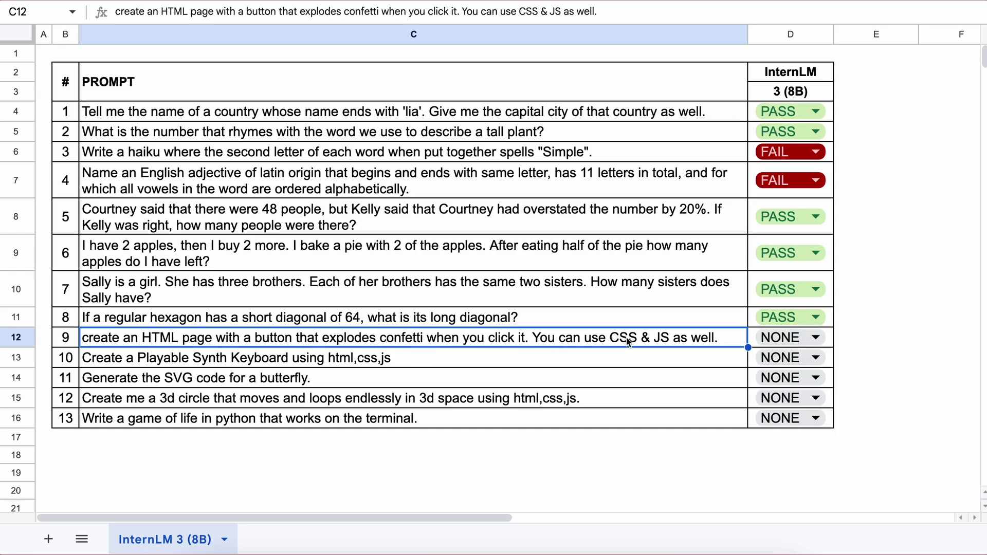
key("ctrl+c")
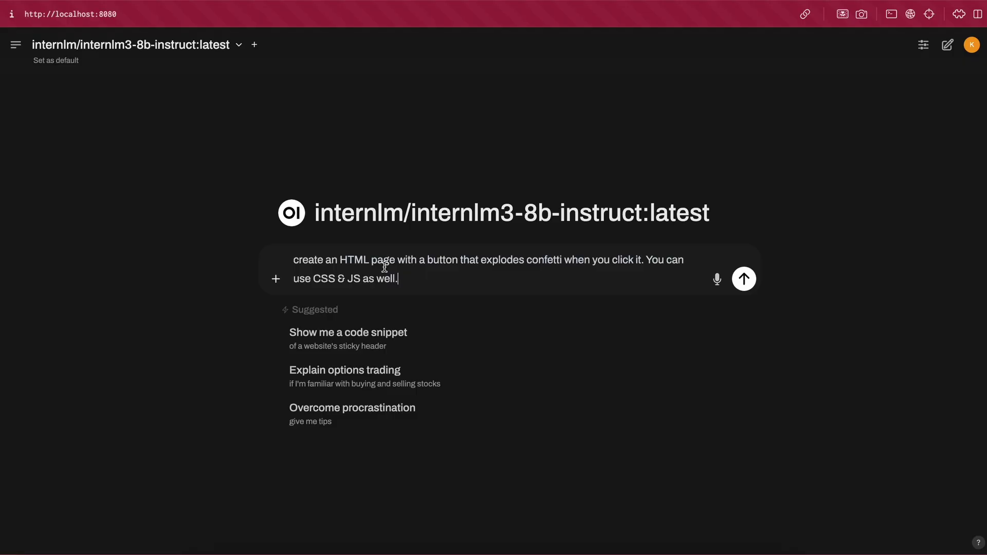
key("Return")
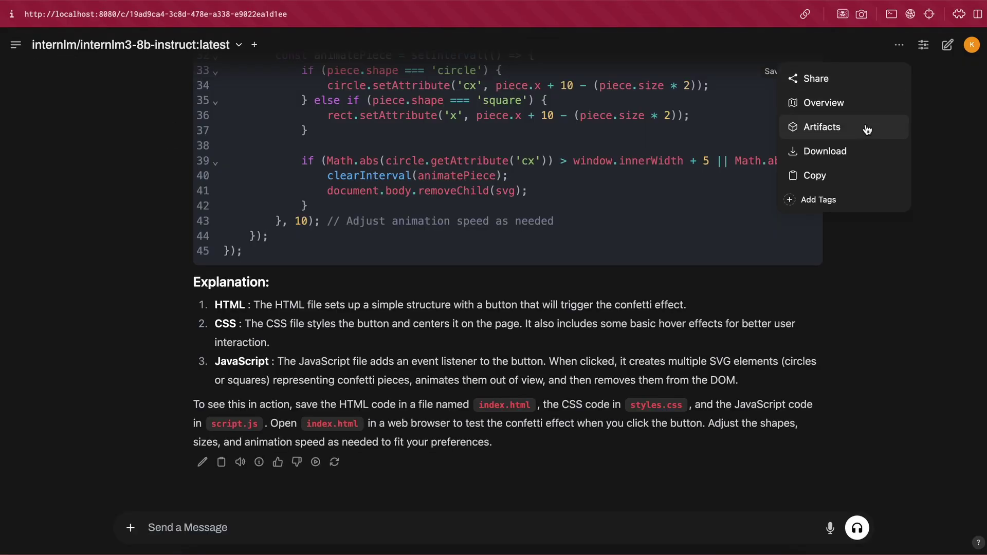
left_click(809, 129)
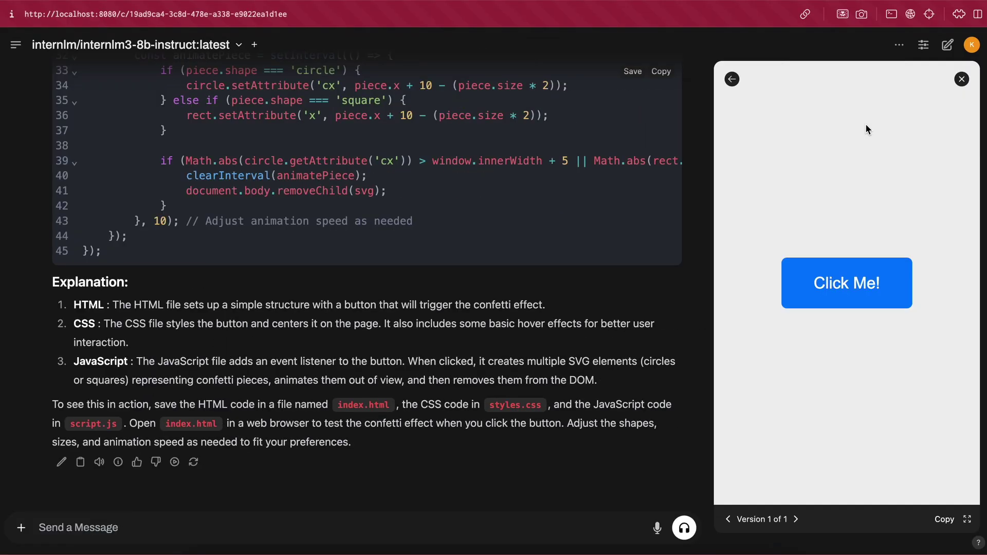
left_click(830, 287)
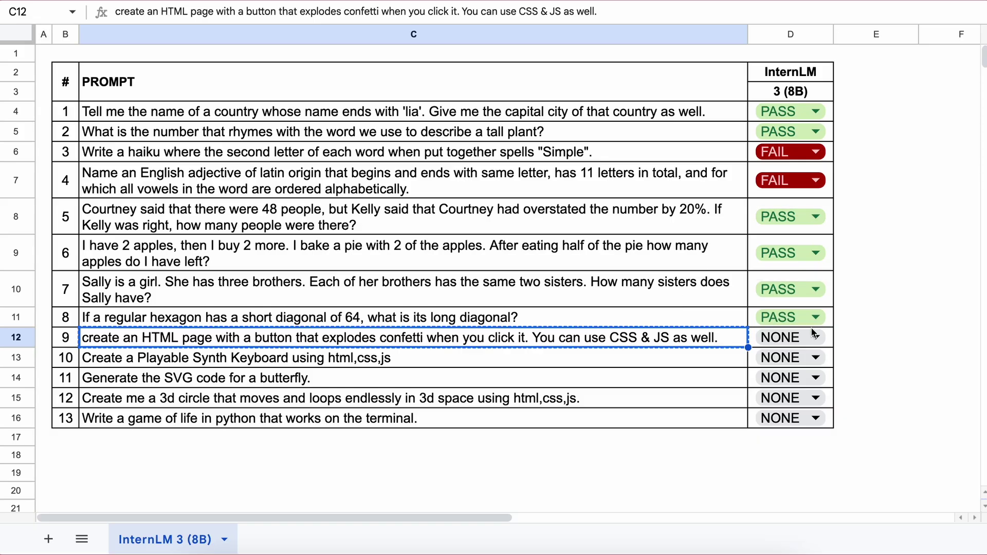
- Set the confetti button prompt's result in D12 of the spreadsheet to FAIL
left_click(812, 325)
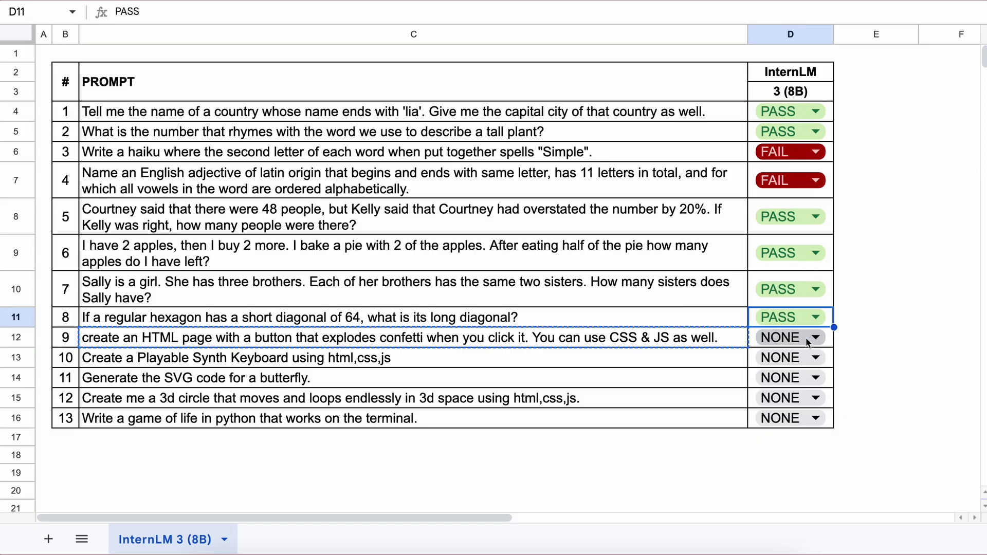
left_click(806, 340)
left_click(770, 390)
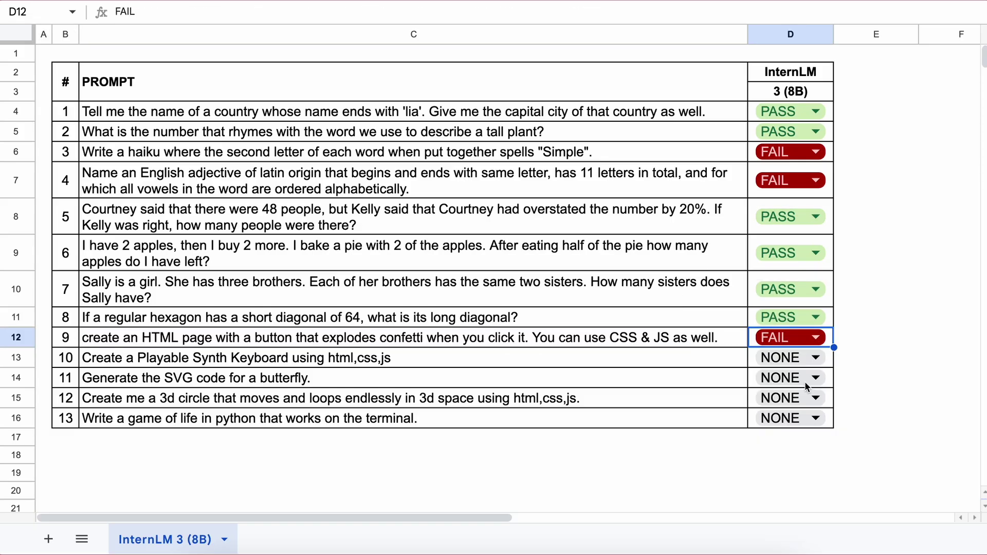
- Submit the Playable Synth Keyboard prompt from C13 to internlm3-8b-instruct in the local chat and set its result in D13 to PASS
left_click(104, 364)
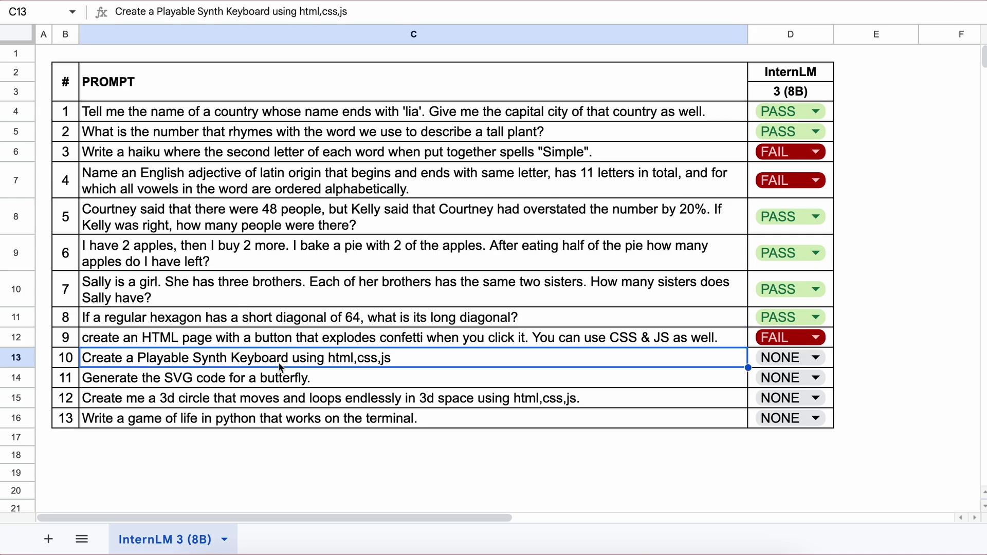
key("ctrl+c")
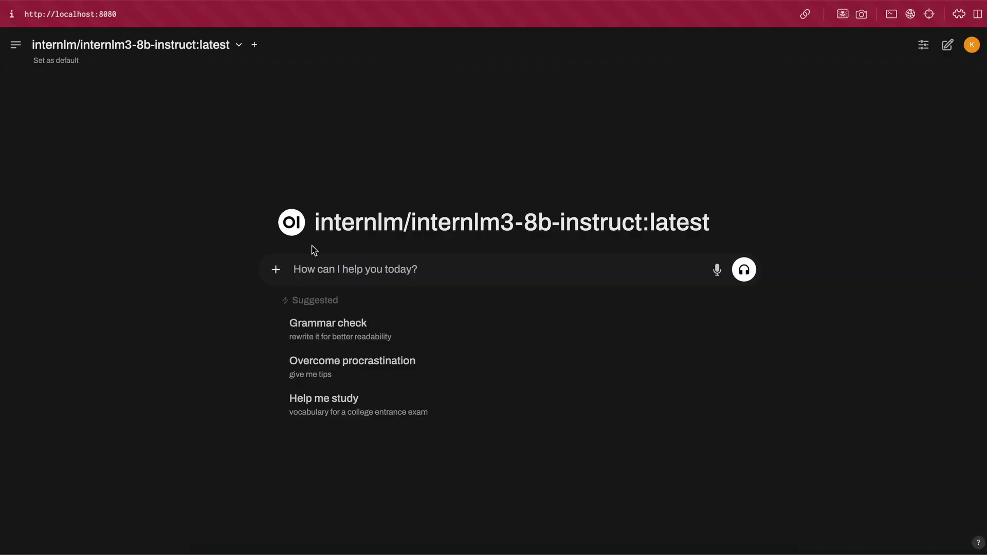
left_click(325, 265)
key("ctrl+v")
key("Return")
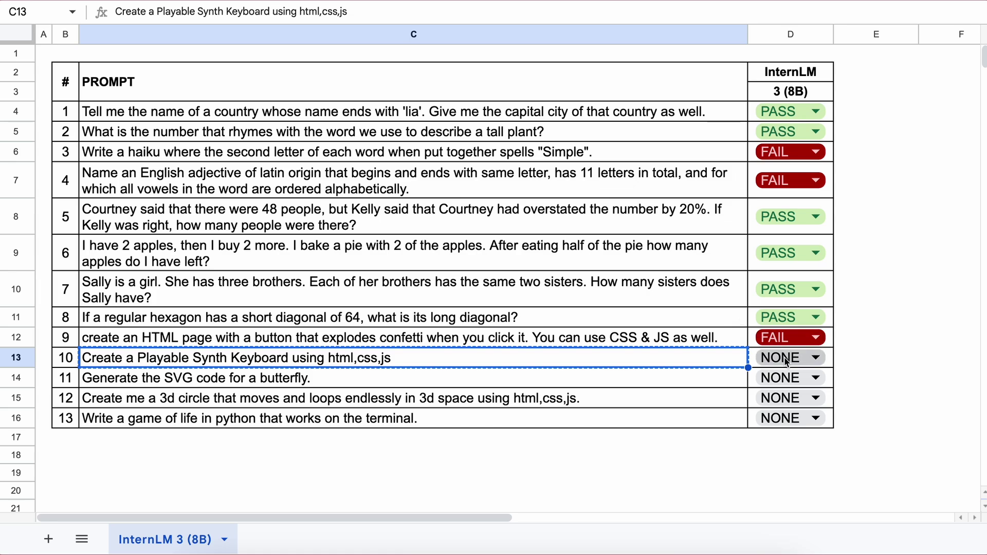
left_click(785, 358)
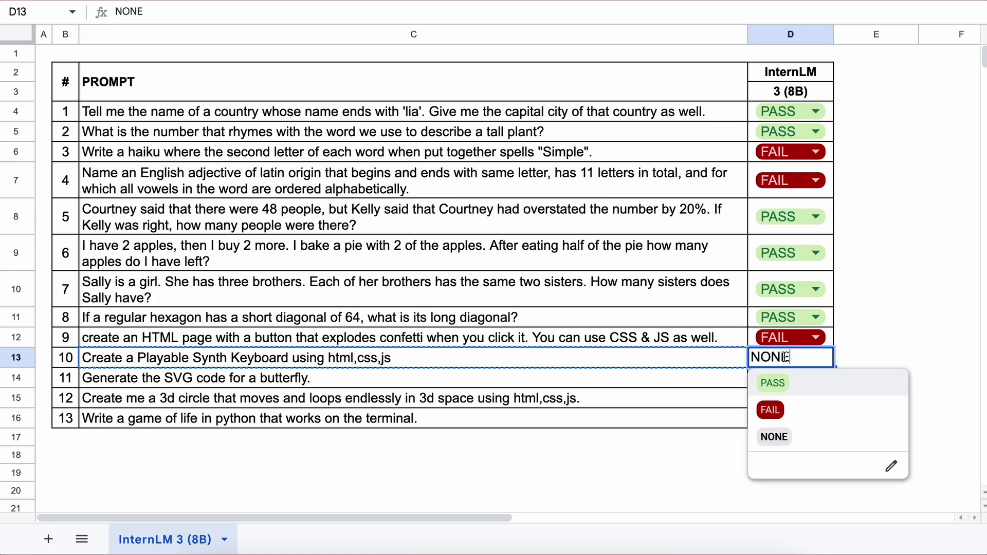
left_click(773, 383)
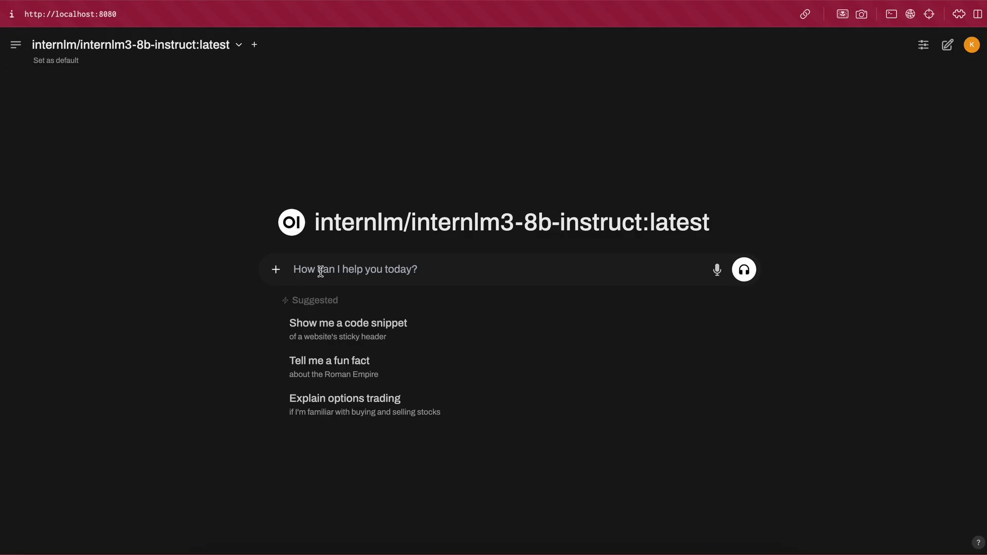
- Submit the butterfly SVG prompt from C14 to internlm3-8b-instruct in the local chat and set its result in D14 to FAIL
key("ctrl+v")
key("Return")
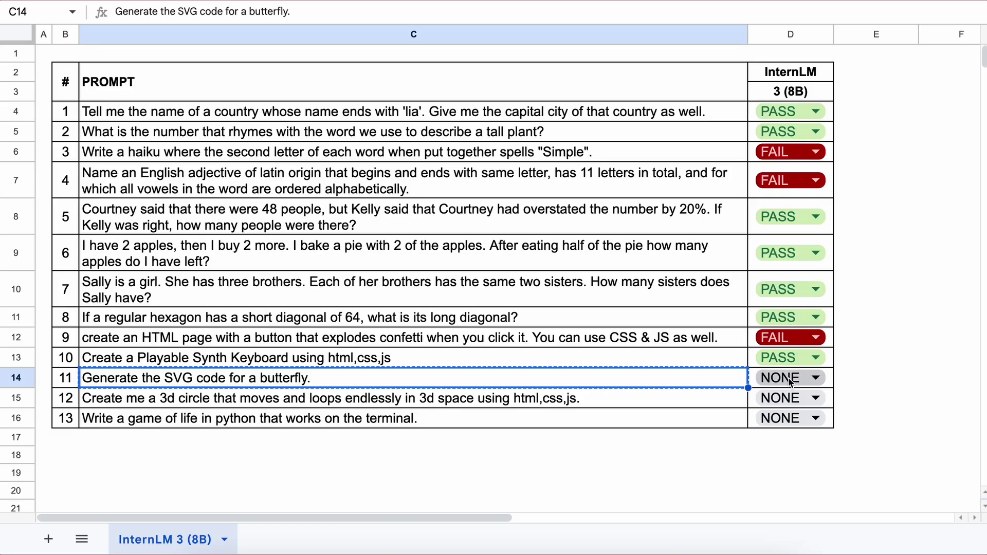
left_click(792, 379)
left_click(786, 431)
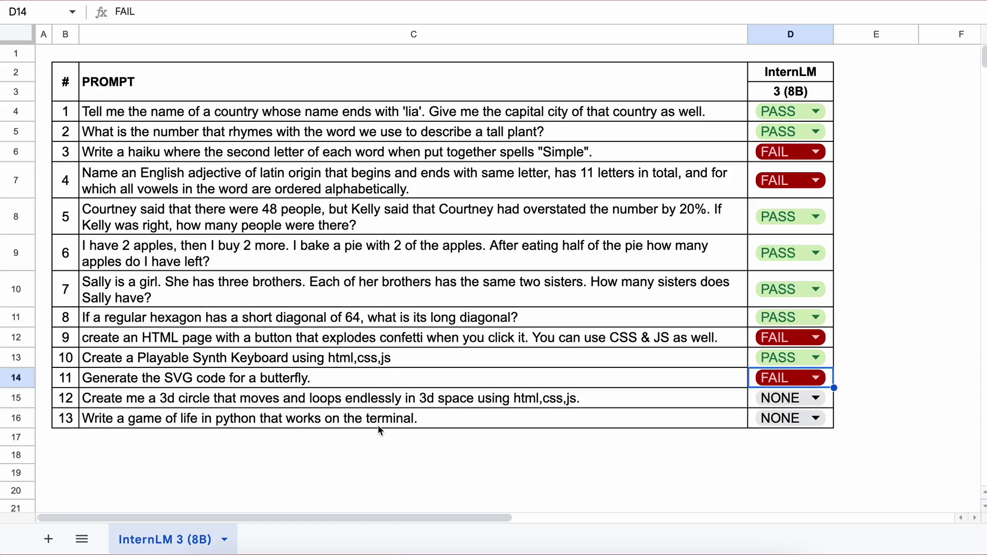
- Submit the endlessly looping 3d circle prompt from C15 to internlm3-8b-instruct in the local chat and set its result in D15 to FAIL
left_click(112, 401)
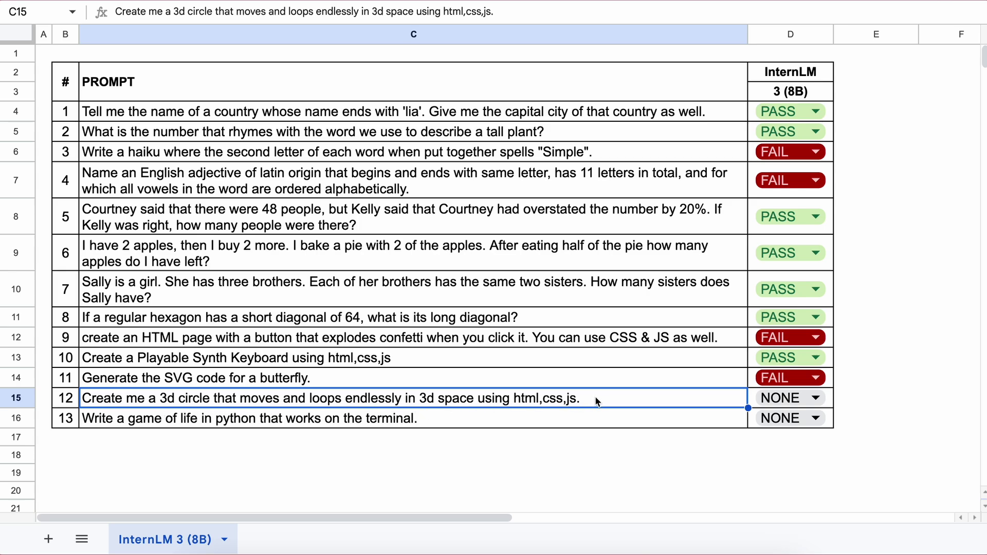
key("ctrl+c")
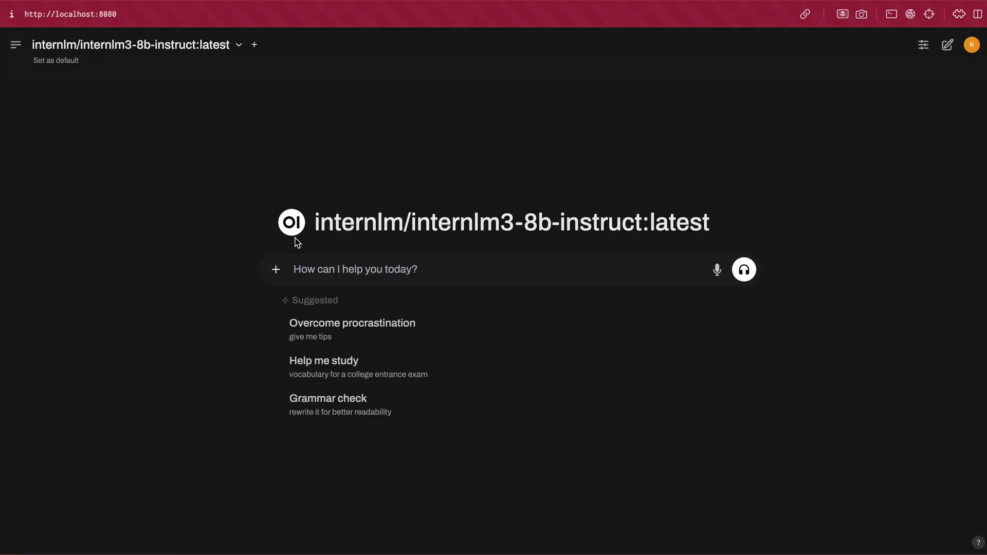
left_click(320, 259)
key("ctrl+v")
key("Return")
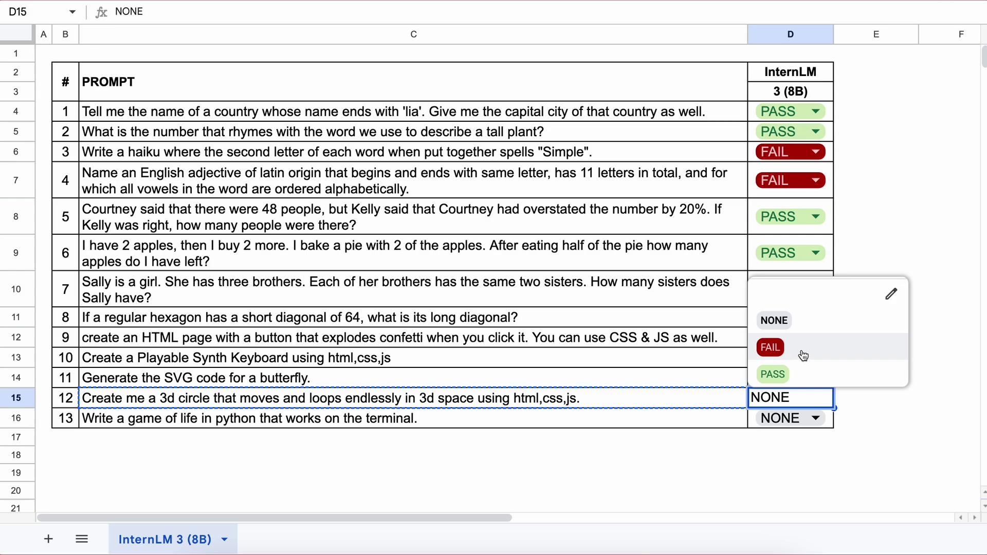
left_click(802, 347)
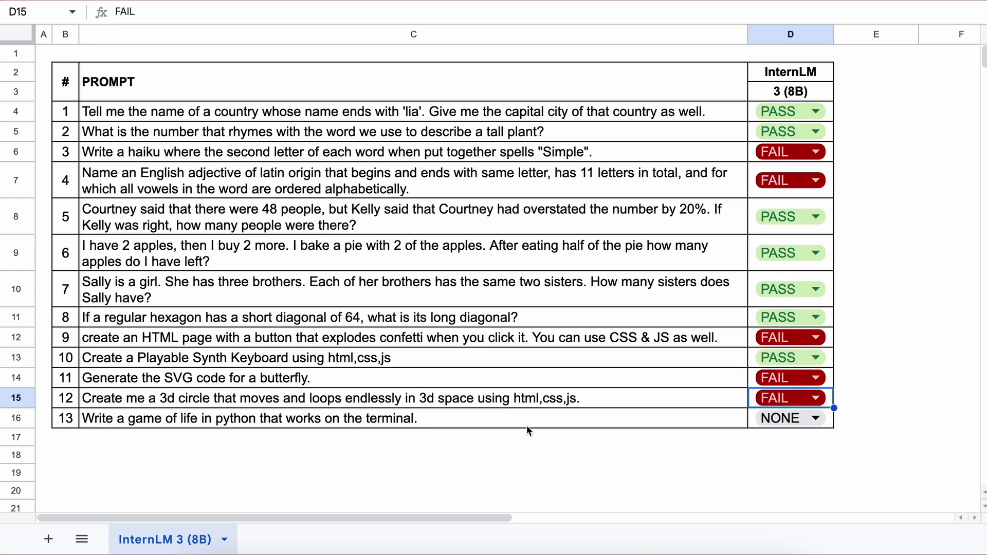
- Submit the Python game of life prompt from C16 to internlm3-8b-instruct in the local chat and open the result choices in D16
left_click(511, 419)
key("ctrl+c")
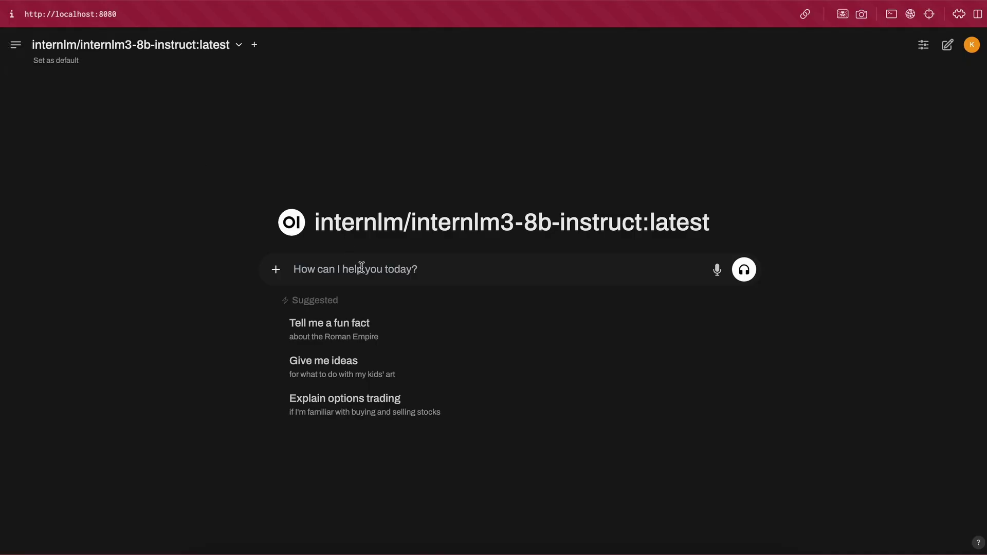
key("ctrl+v")
key("Return")
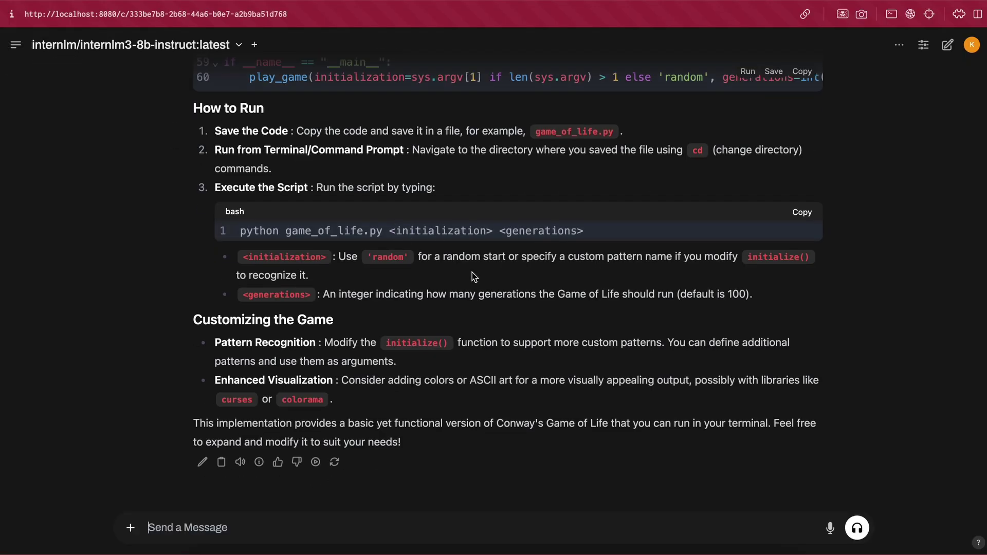
scroll(470, 280, "up", 5)
scroll(515, 294, "up", 10)
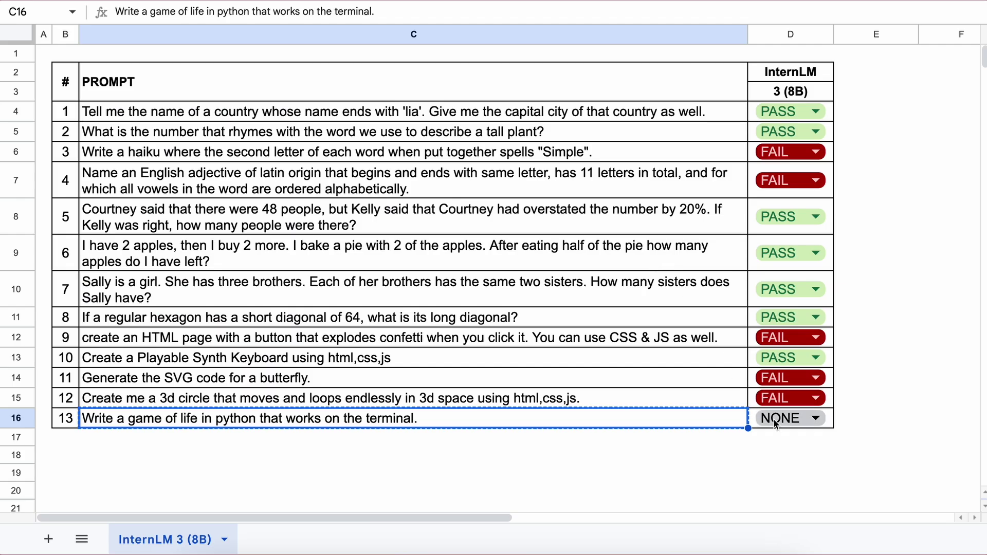
left_click(773, 419)
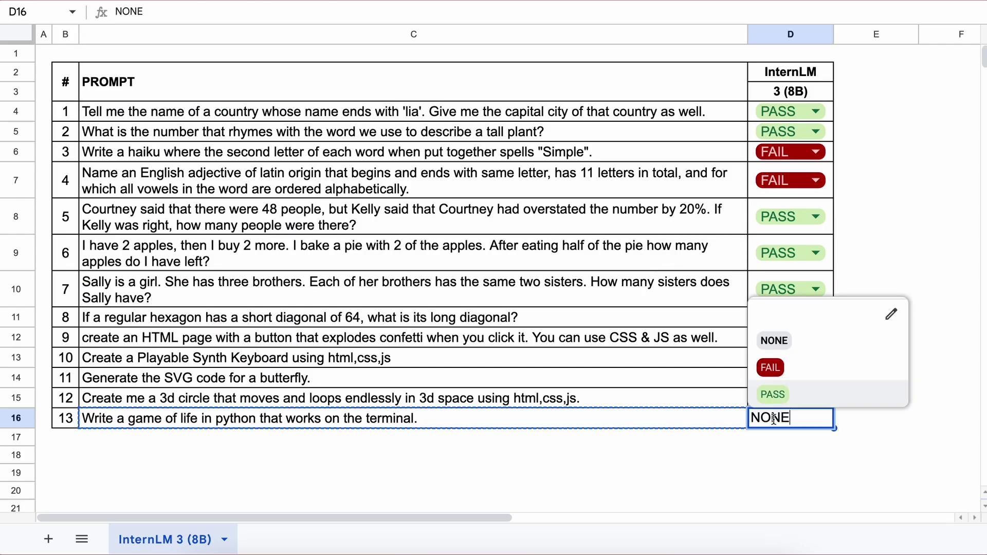